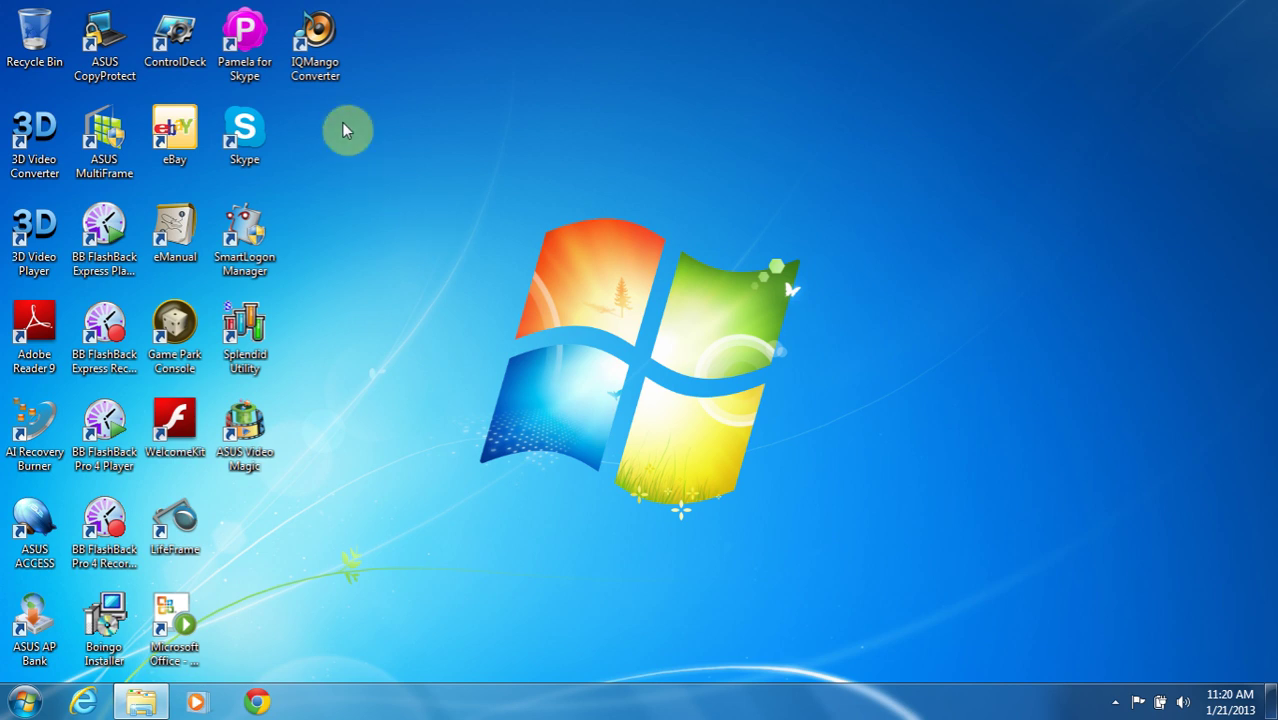
- Launch IQMango Converter and browse the Portable players, Gaming consoles and Web video formats, keeping iPad H.264 (1024x768)
double_click(329, 76)
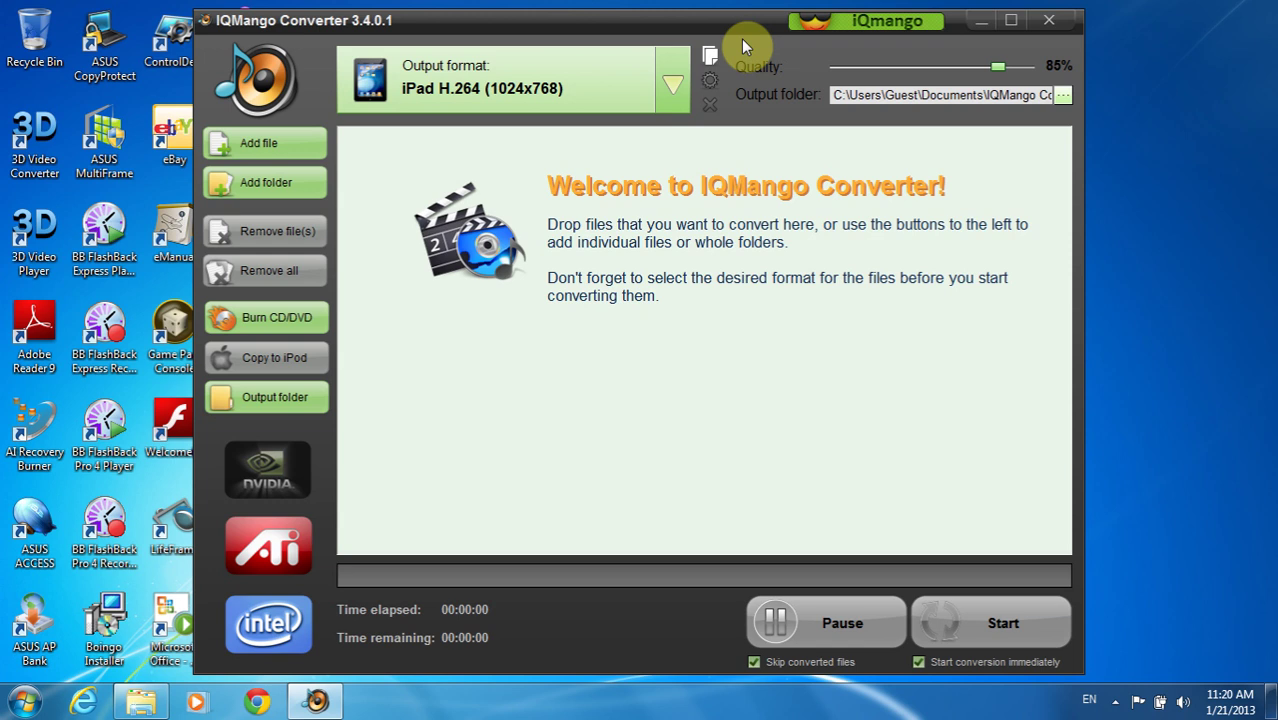
click(668, 78)
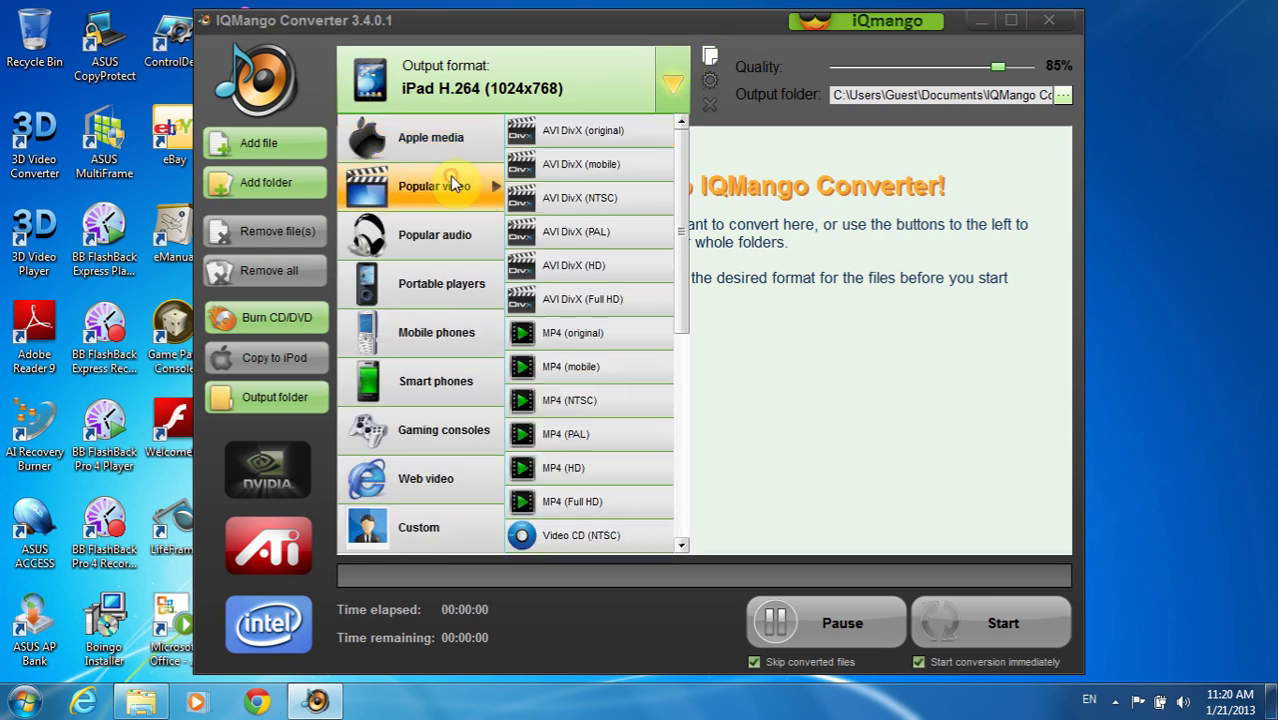
mouse_move(449, 280)
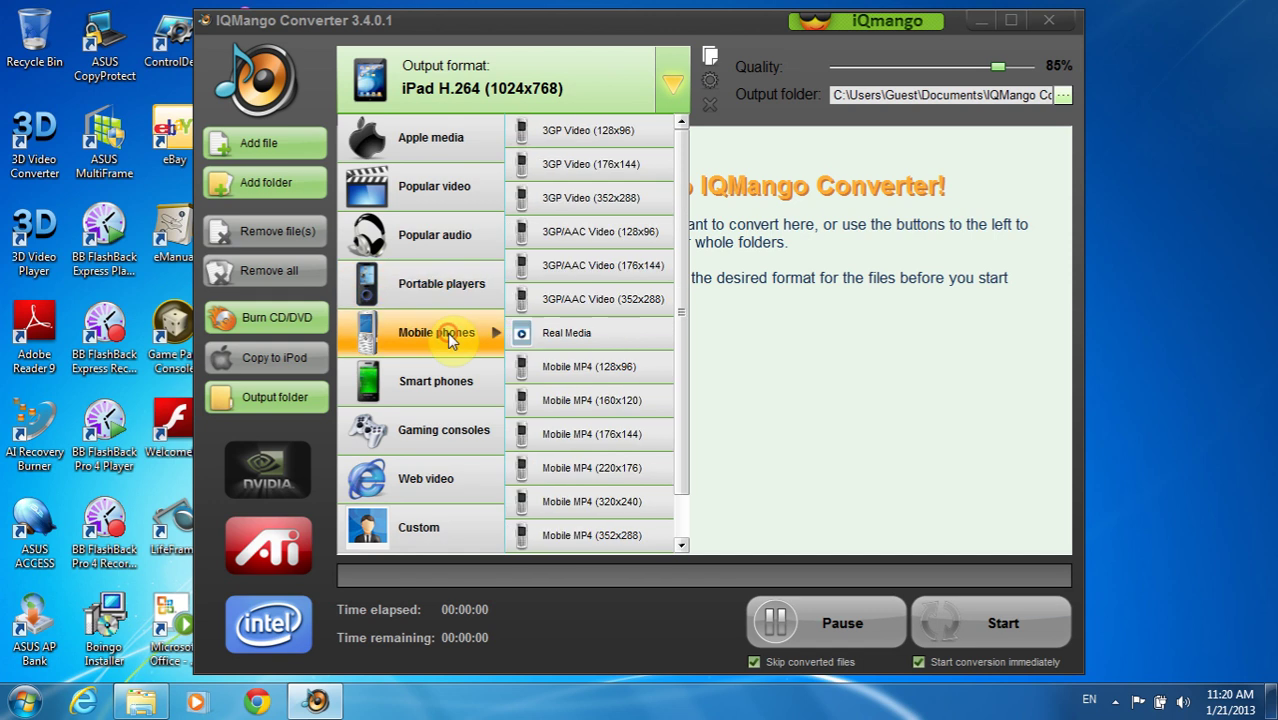
mouse_move(462, 443)
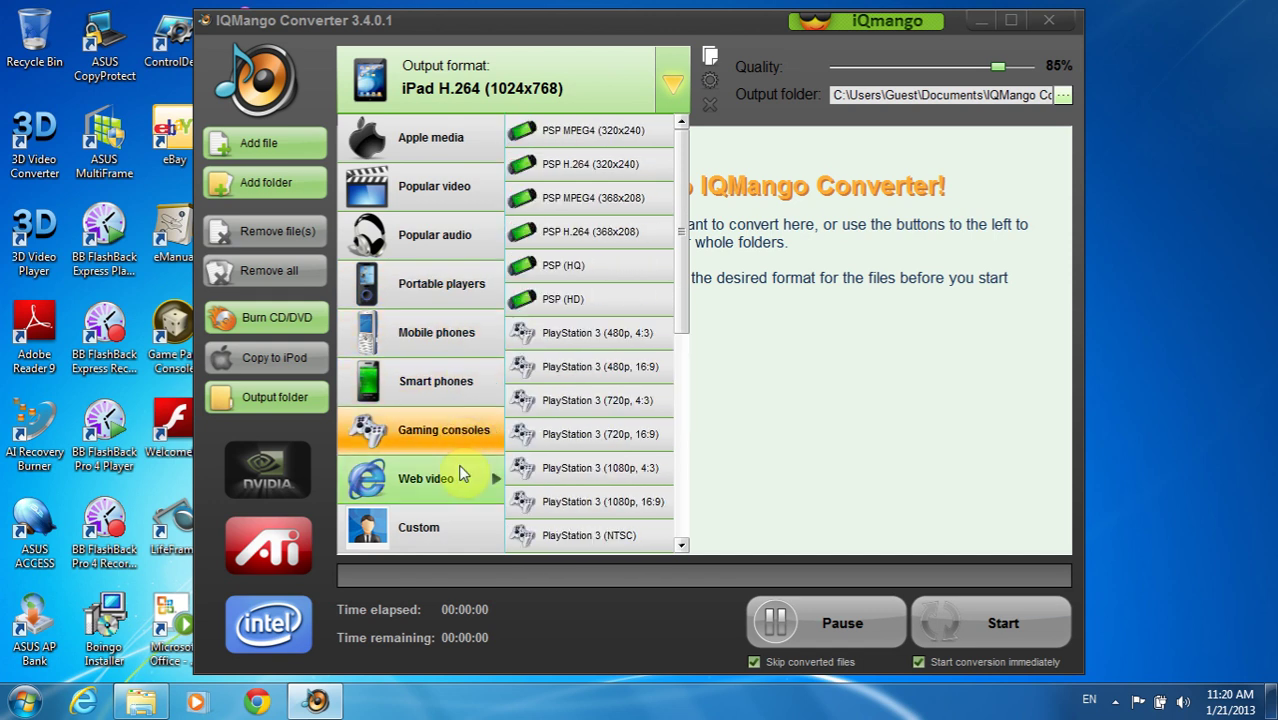
mouse_move(462, 474)
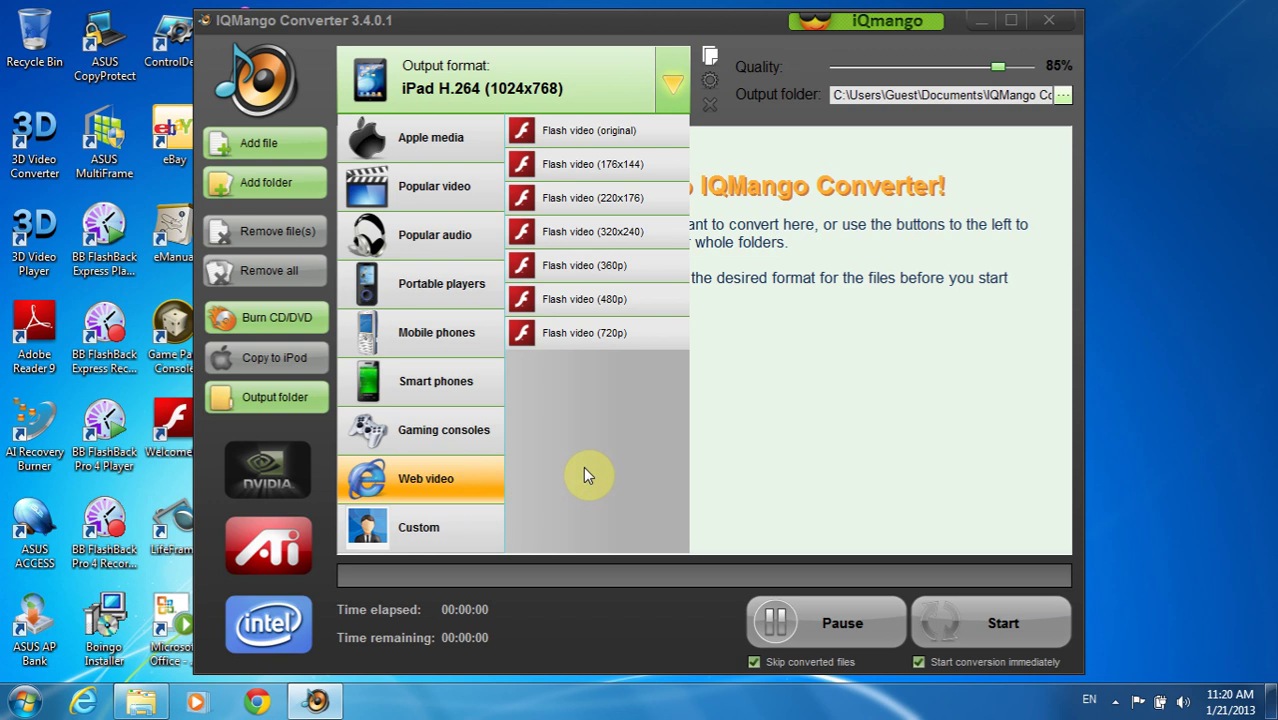
click(258, 703)
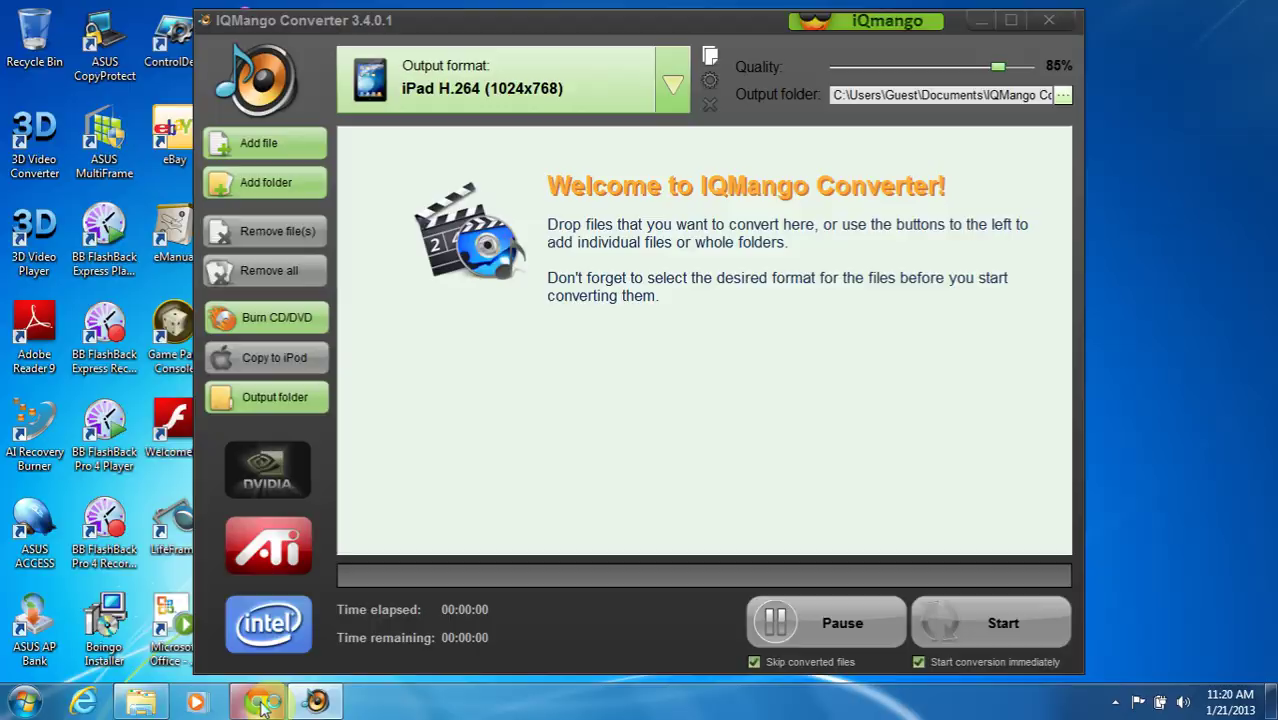
text(www.iqmango.com)
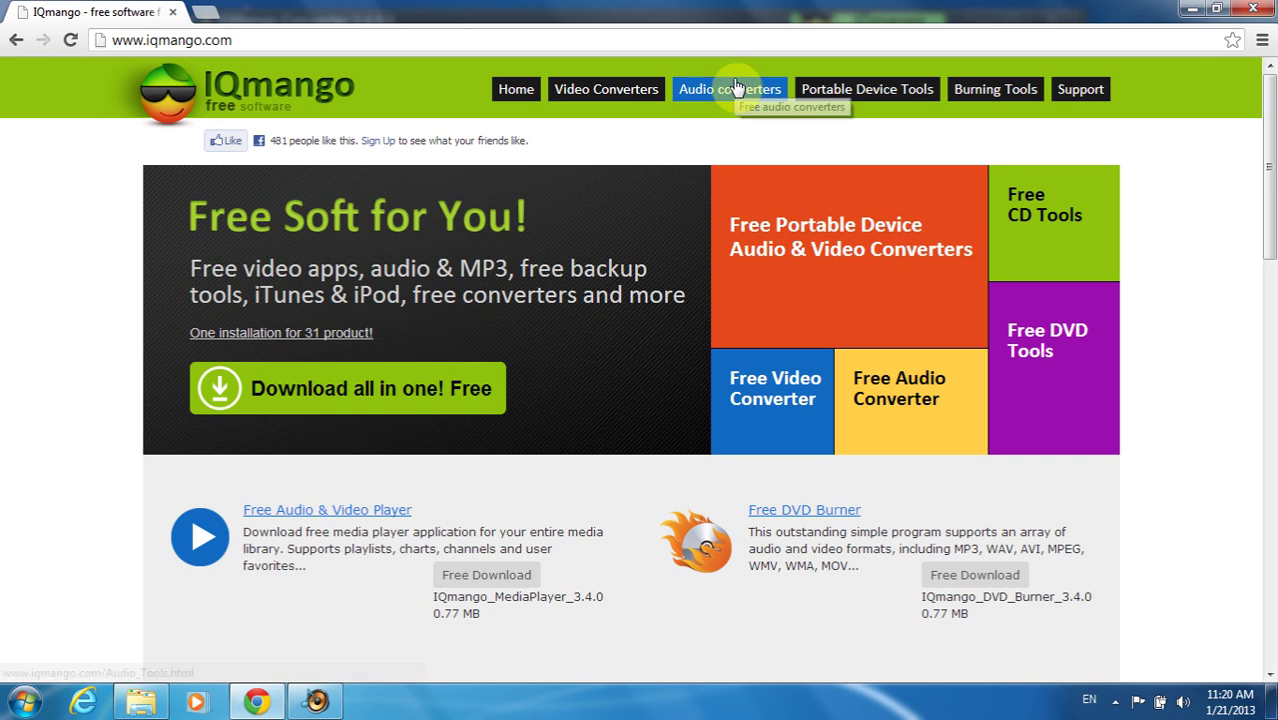
click(224, 253)
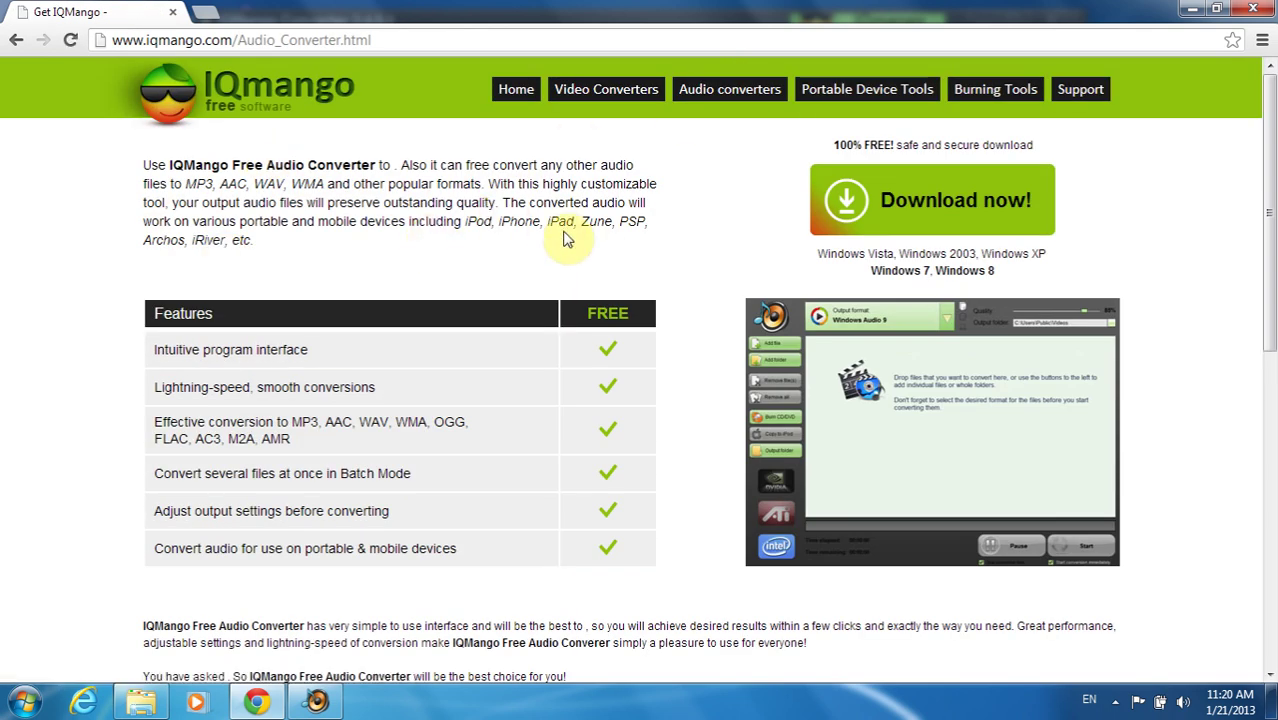
click(922, 197)
click(1192, 10)
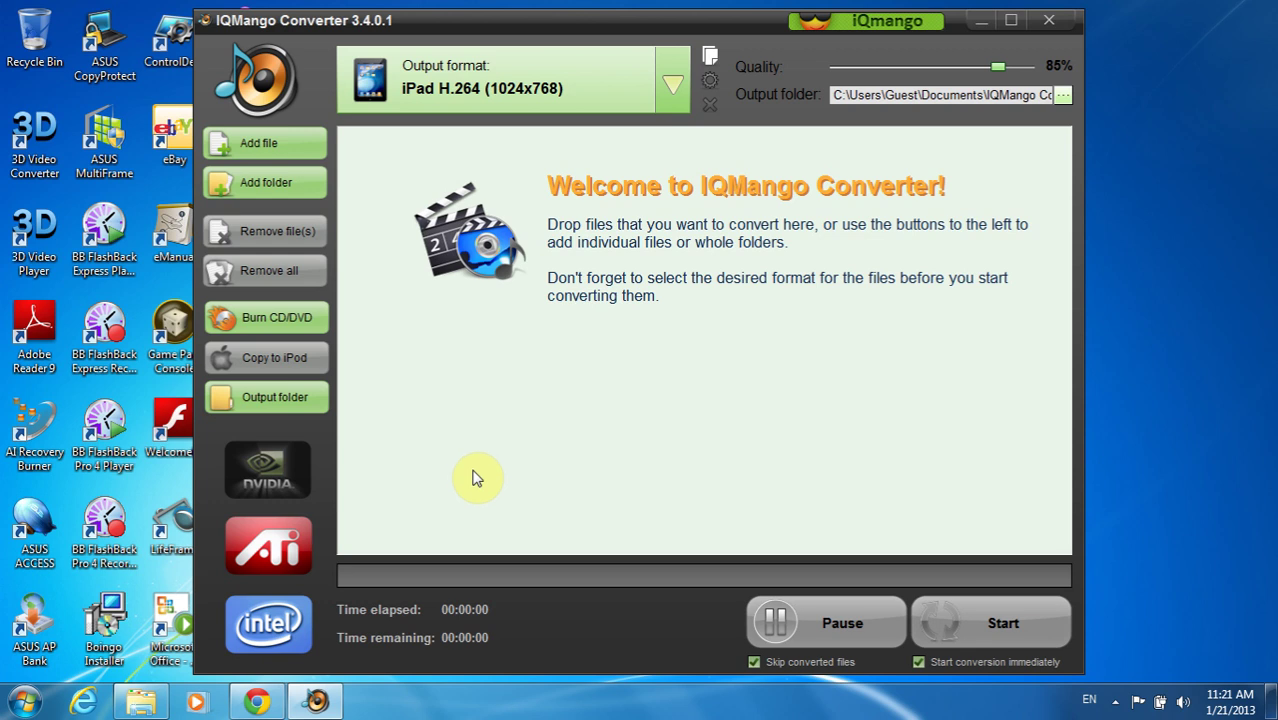
- Choose MP3 (256 kbps, Stereo) from Popular audio as the output format and confirm it in the list
click(673, 85)
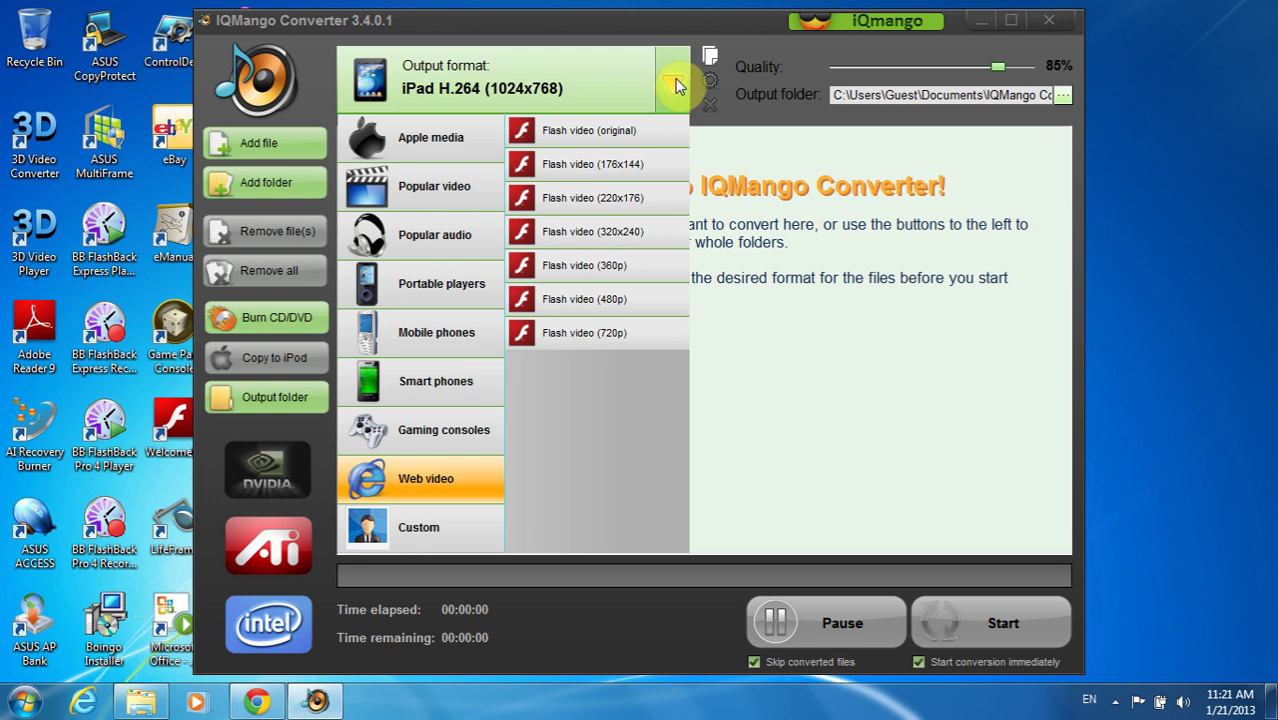
click(448, 246)
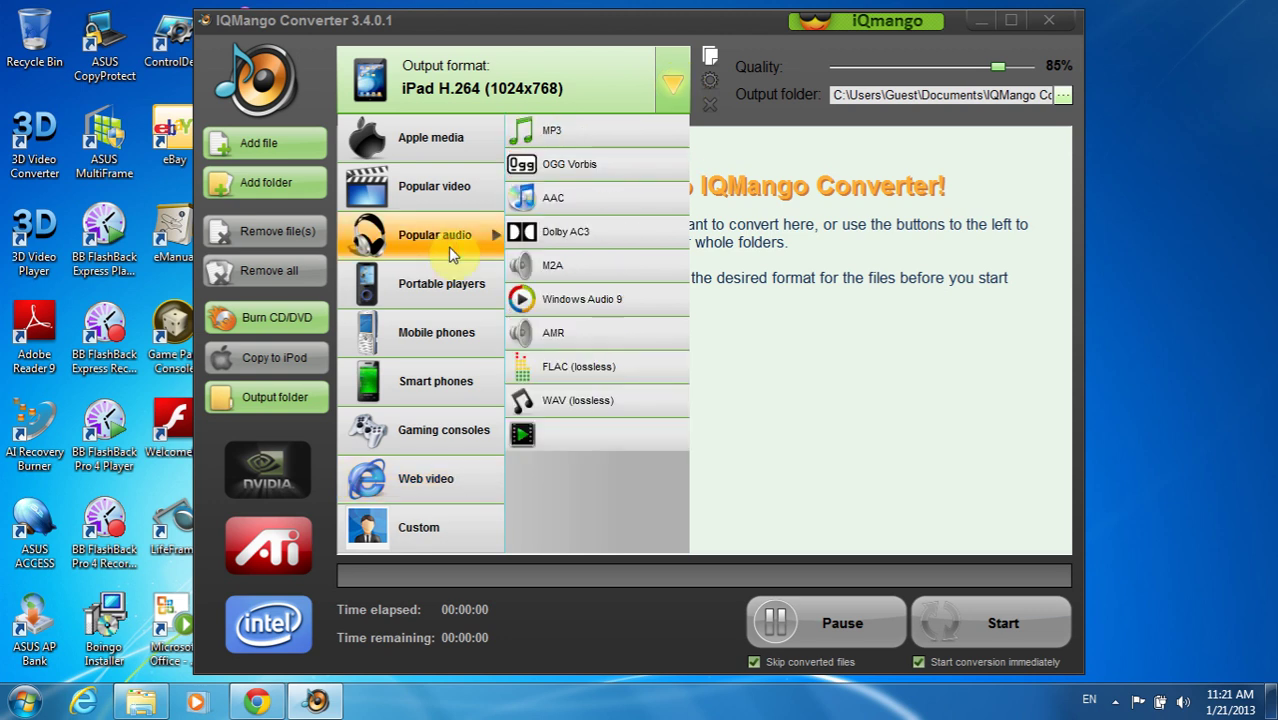
click(552, 145)
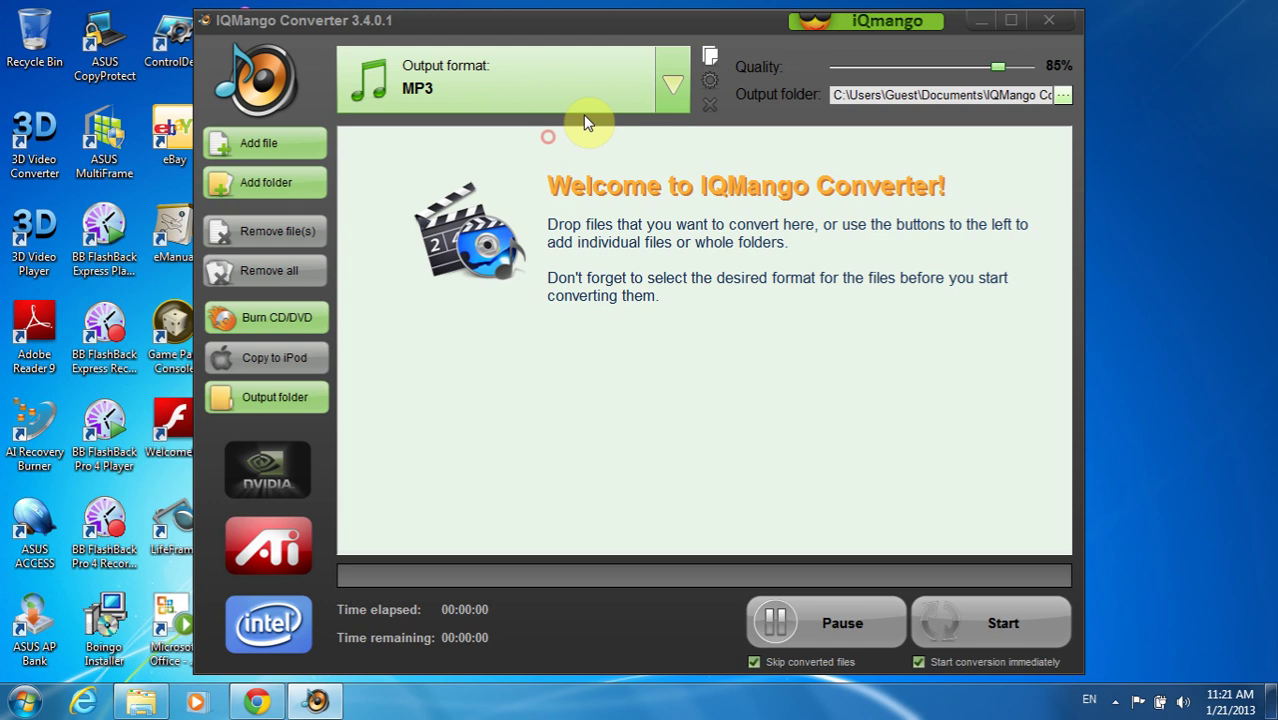
click(675, 80)
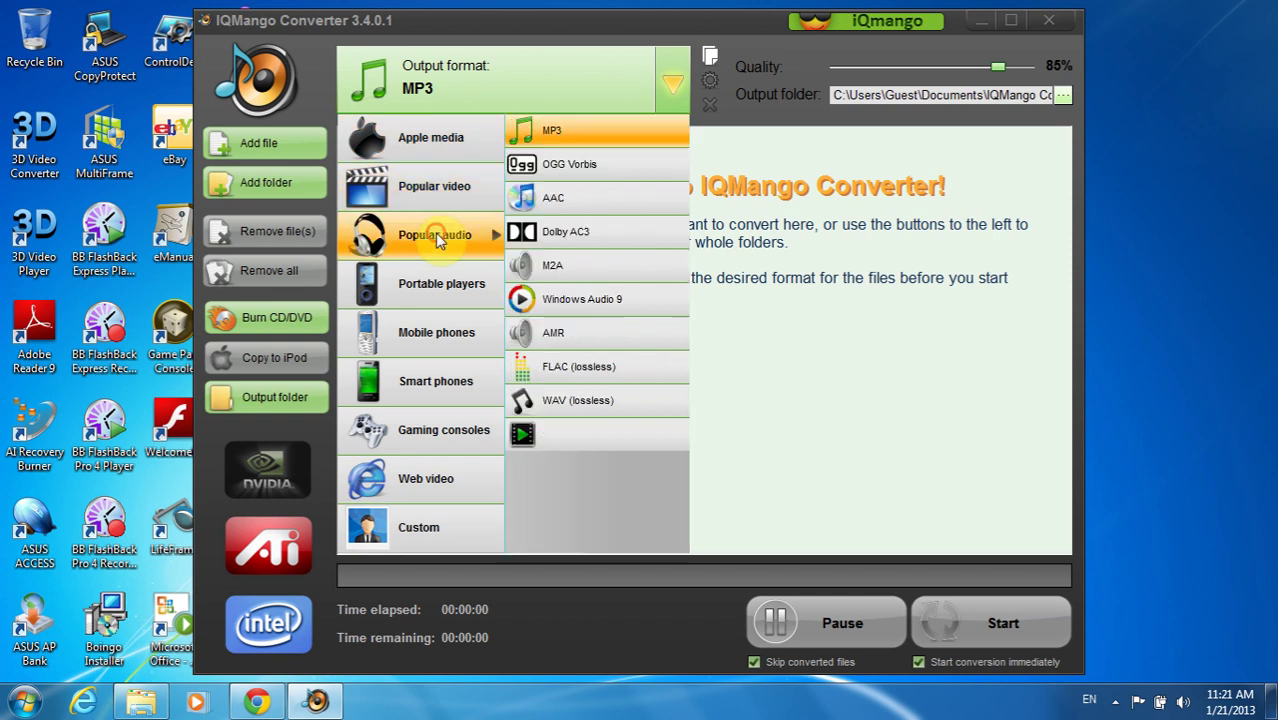
mouse_move(450, 340)
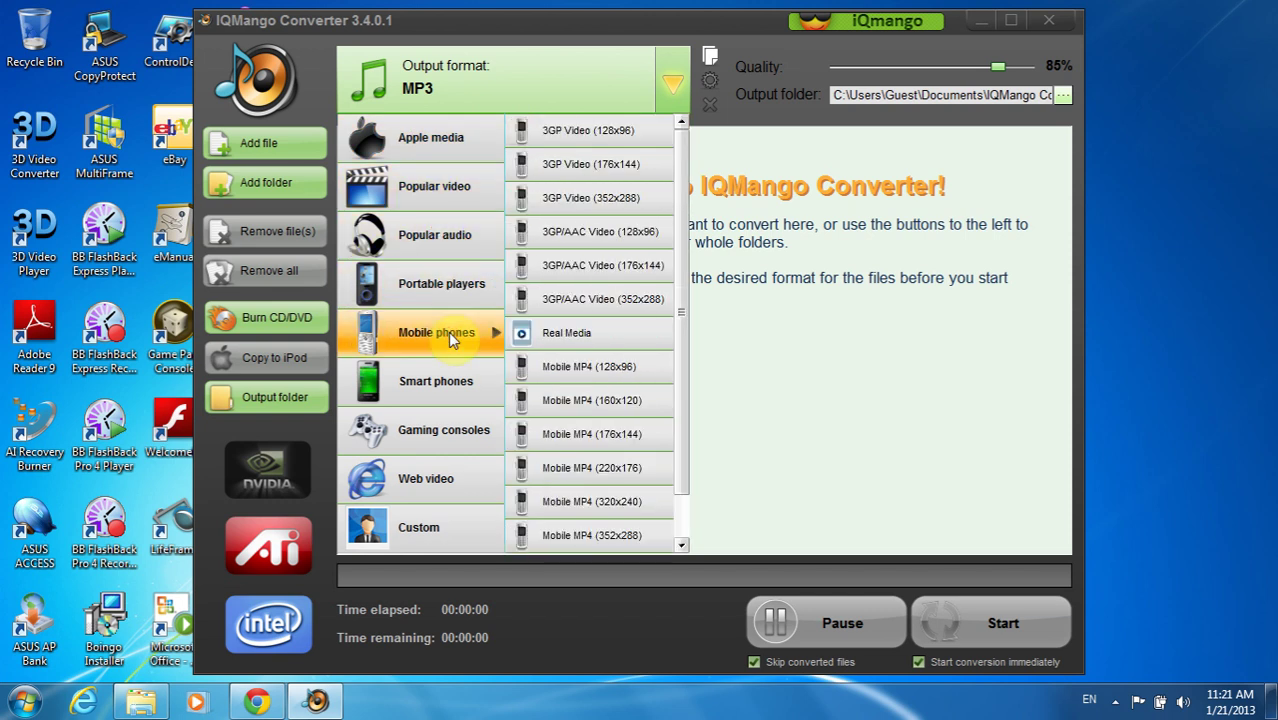
click(755, 162)
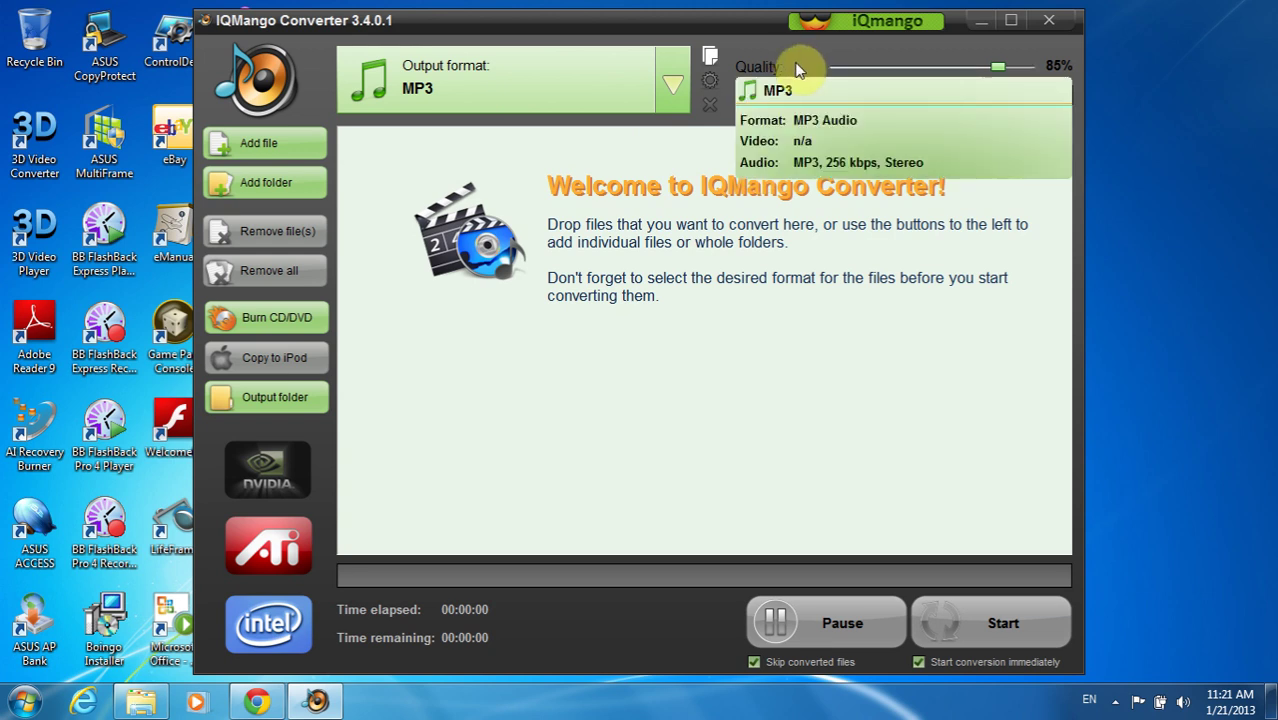
- Raise the quality to 100%, set the output folder to the Desktop, and cancel the add-file dialog
drag(998, 75, 1041, 65)
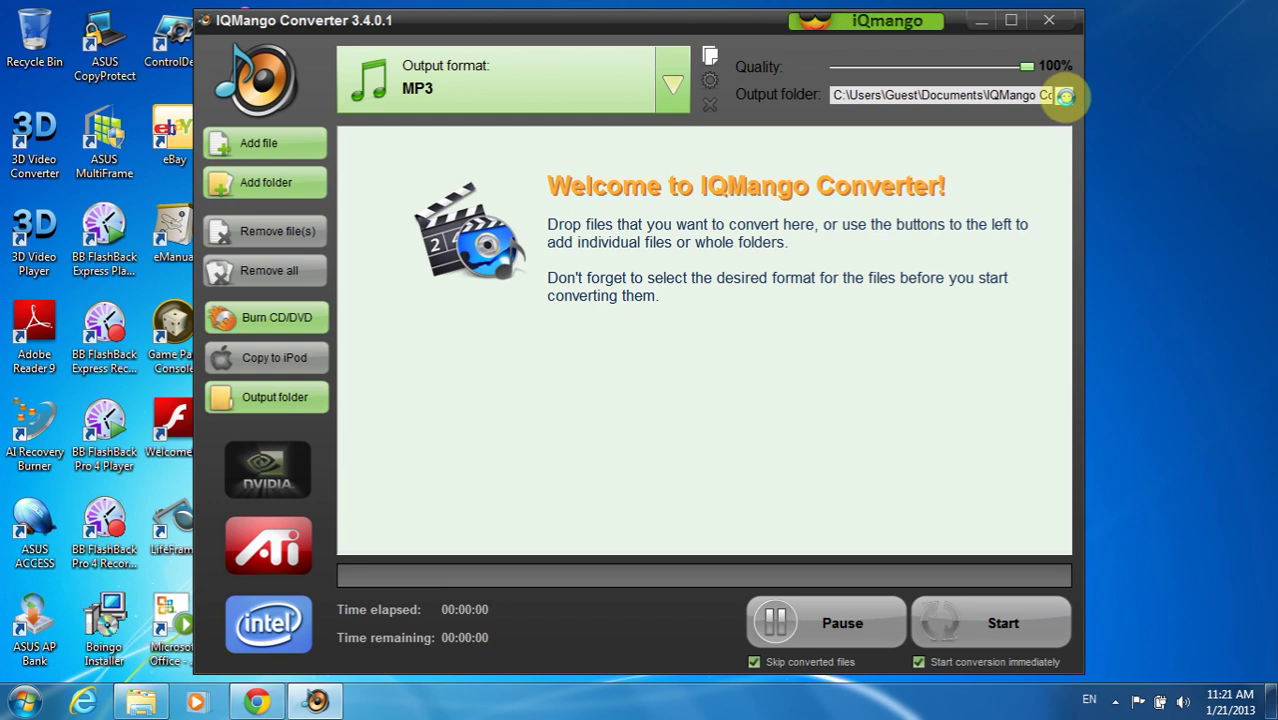
click(1062, 95)
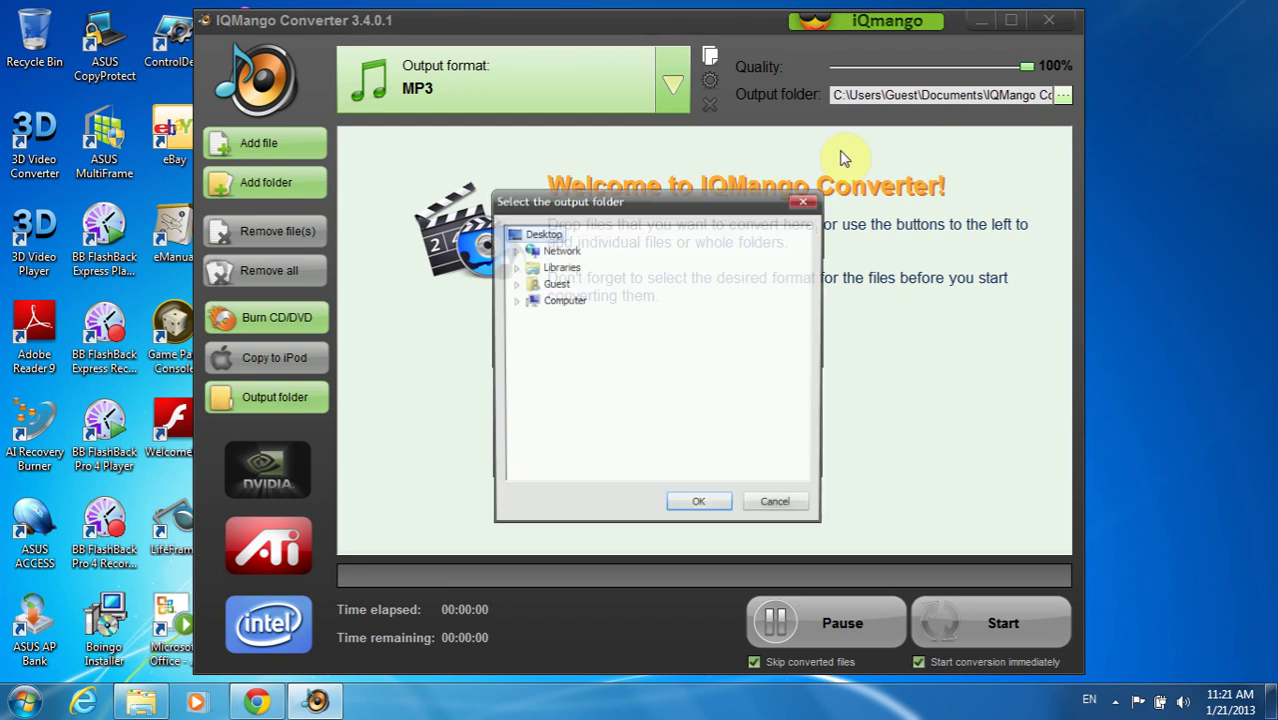
click(699, 508)
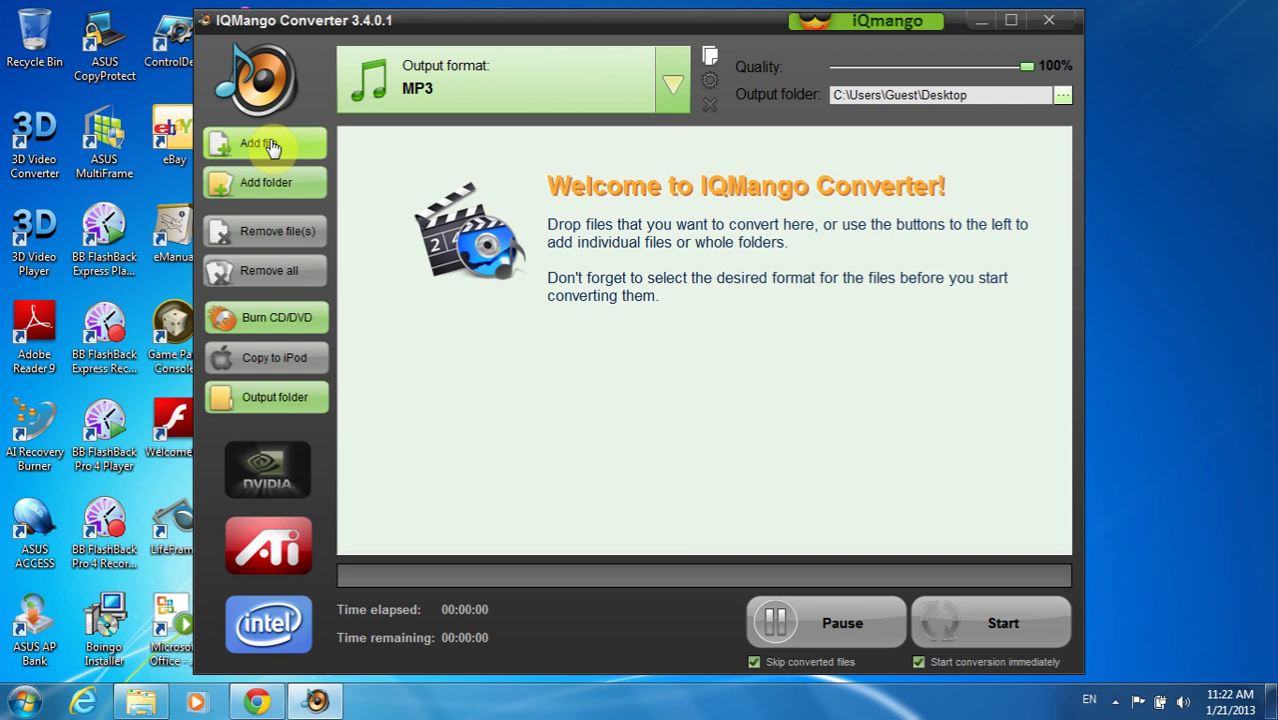
click(270, 145)
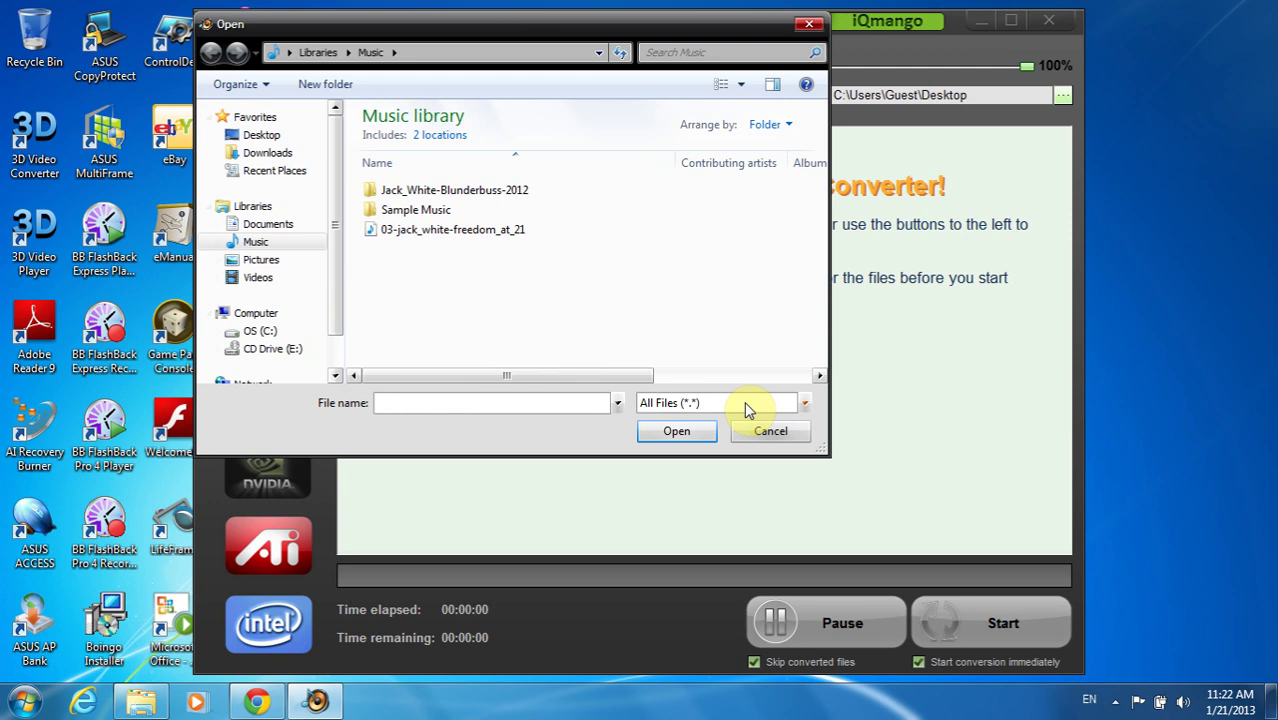
click(757, 431)
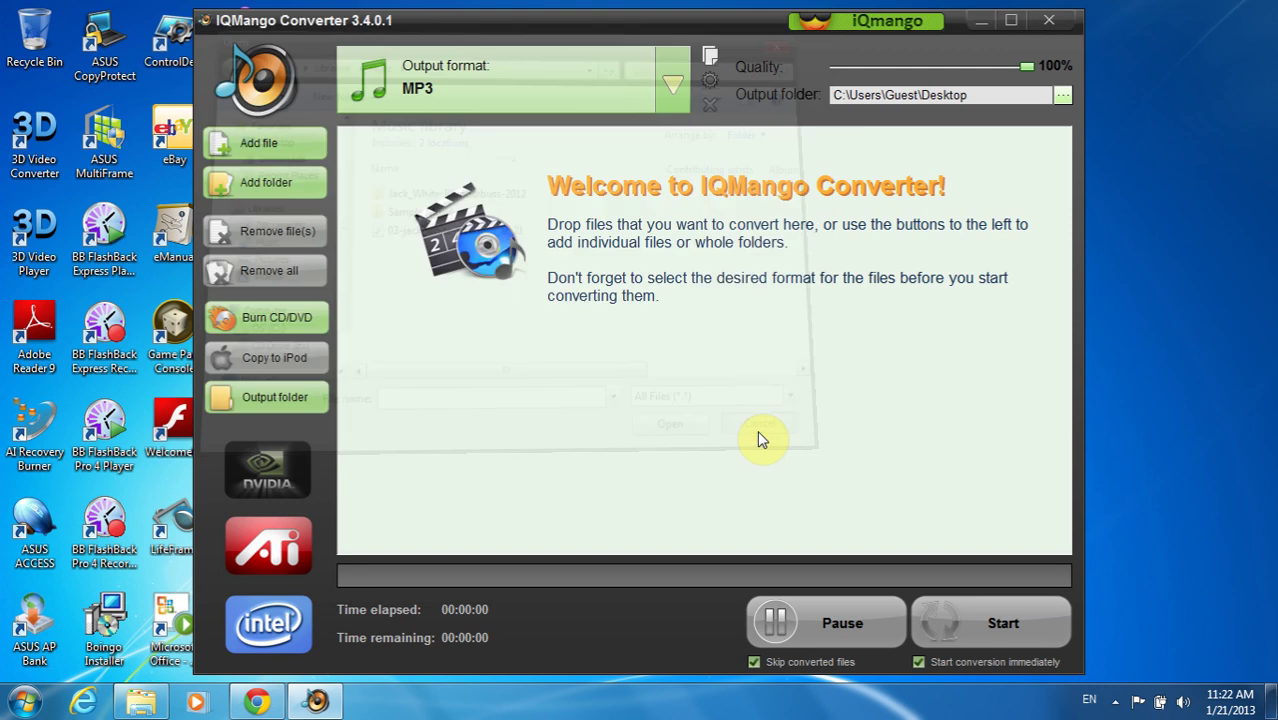
- Drag 03-jack_white-freedom_at_21 from the Music library into the converter so it converts to MP3
click(141, 702)
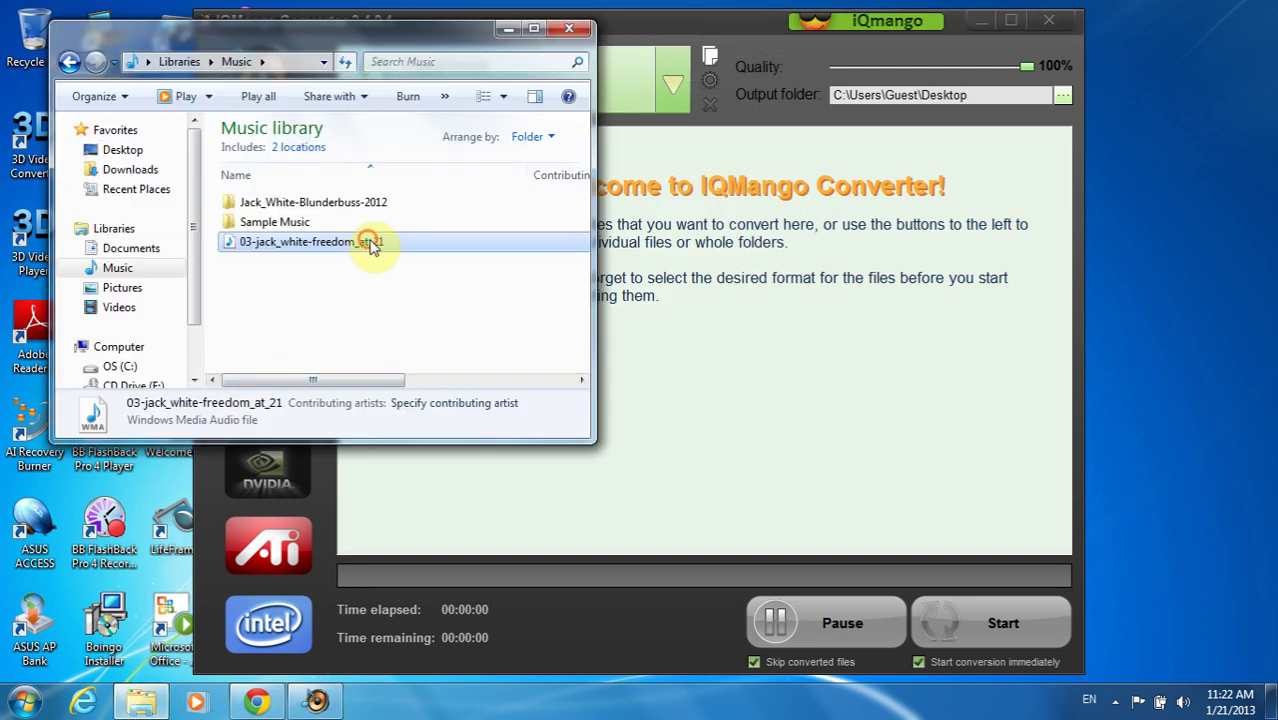
drag(370, 245, 686, 319)
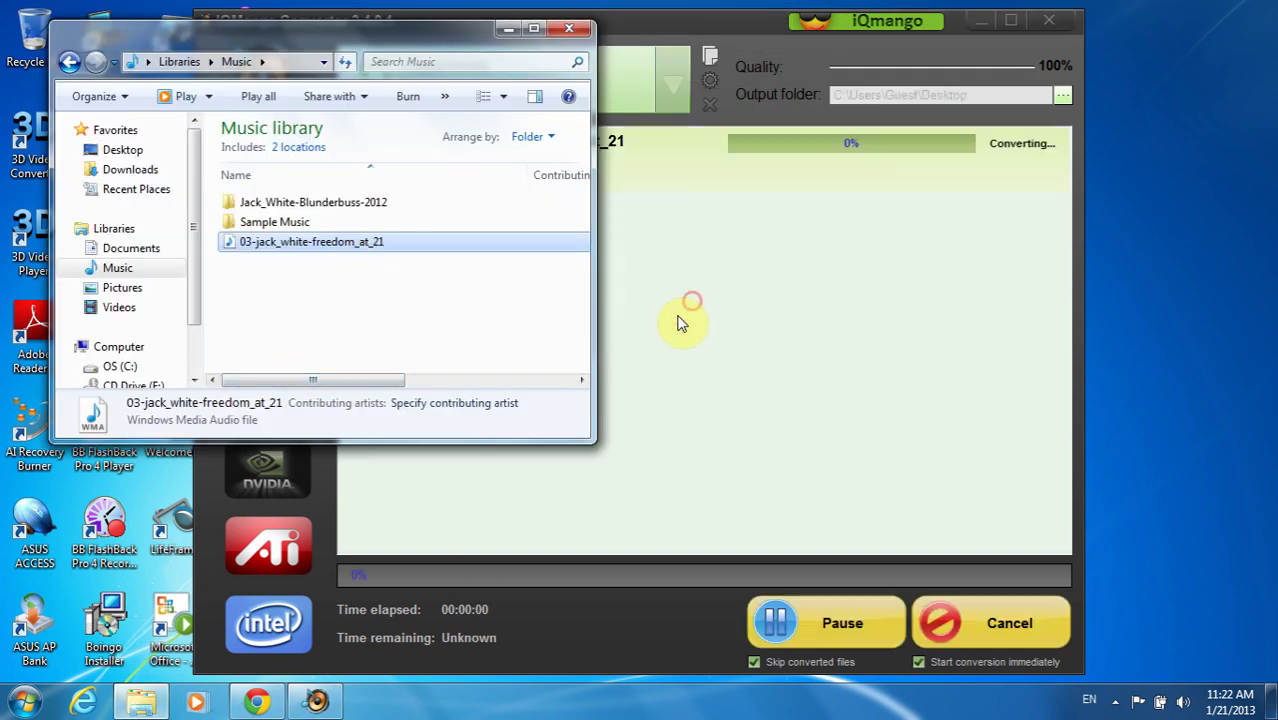
click(509, 29)
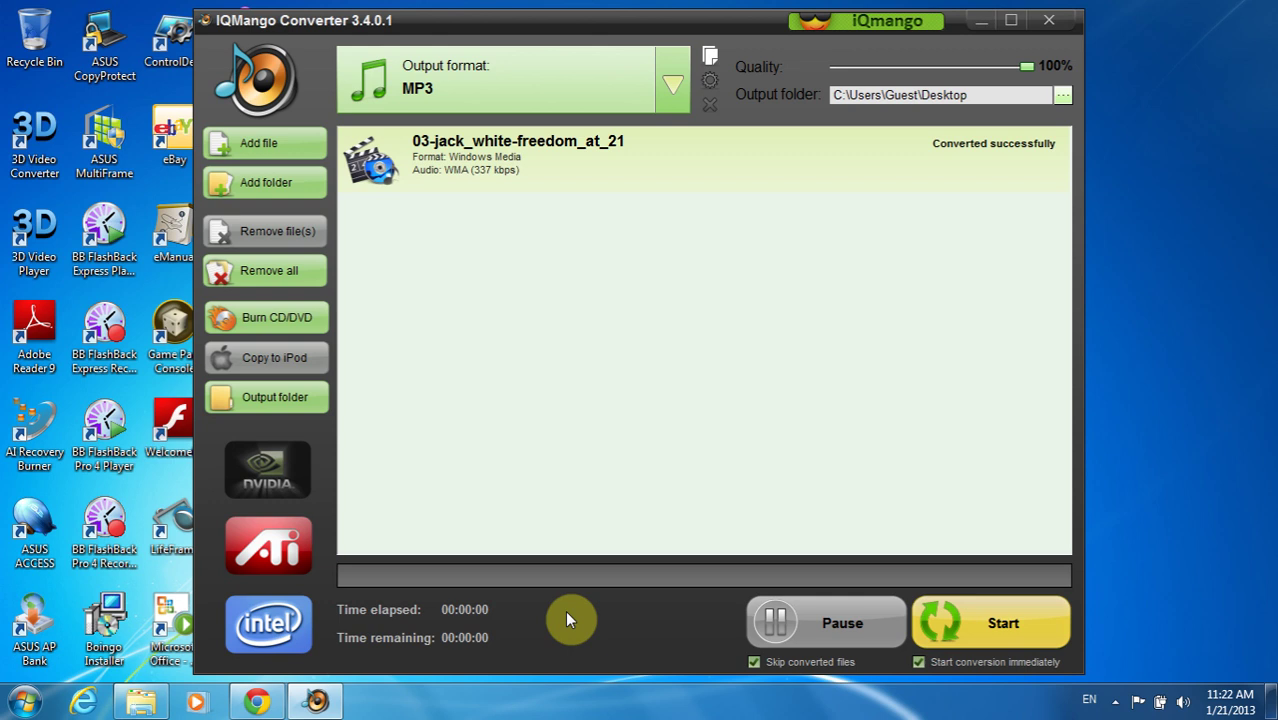
click(918, 664)
click(255, 400)
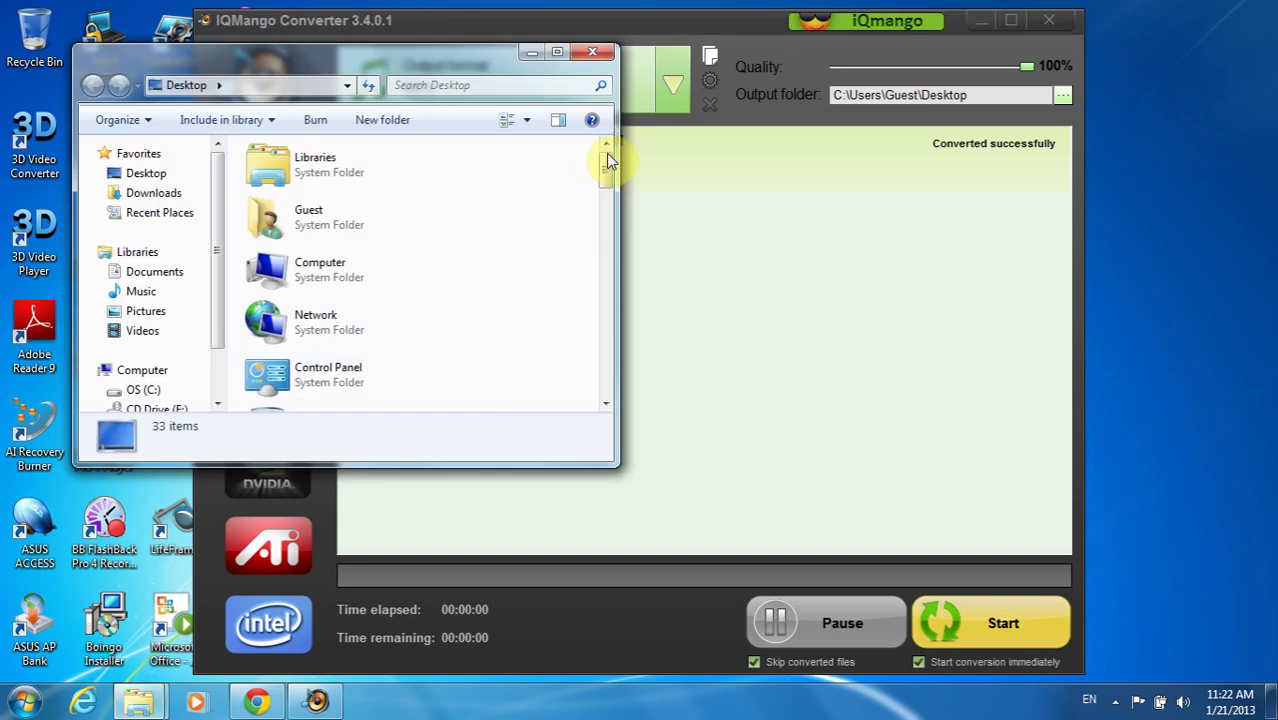
drag(606, 160, 606, 386)
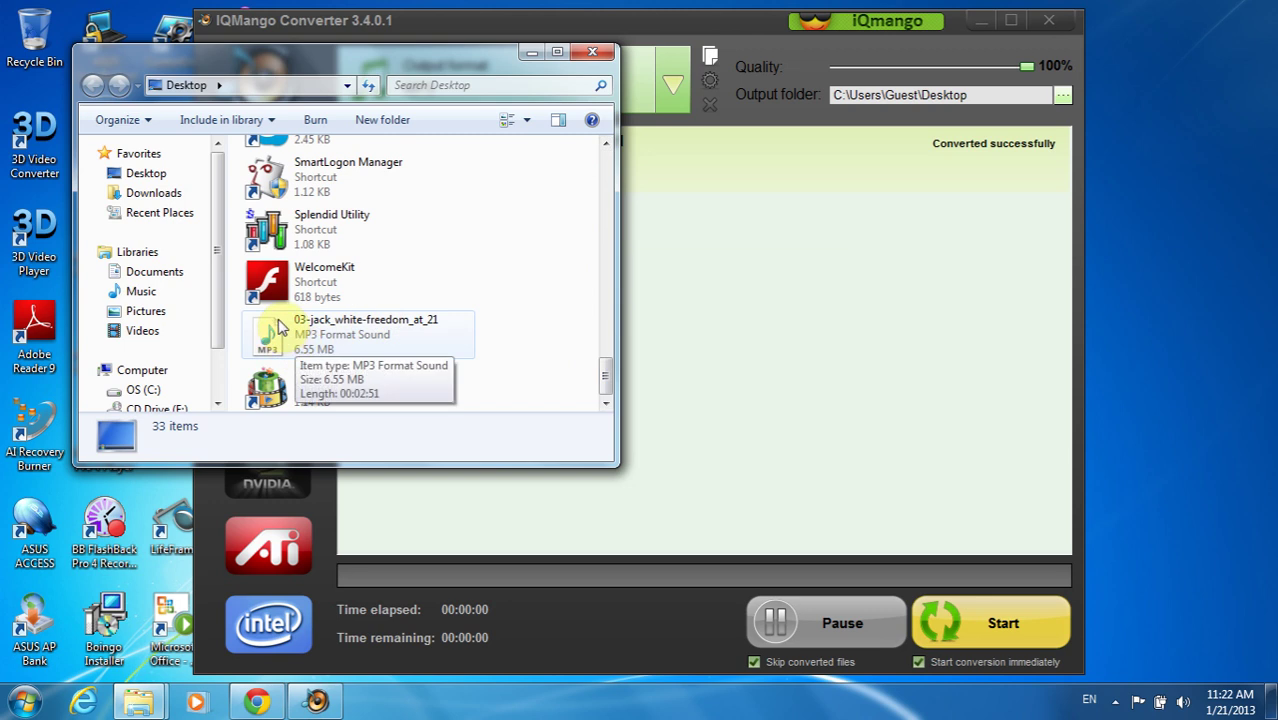
drag(389, 340, 531, 63)
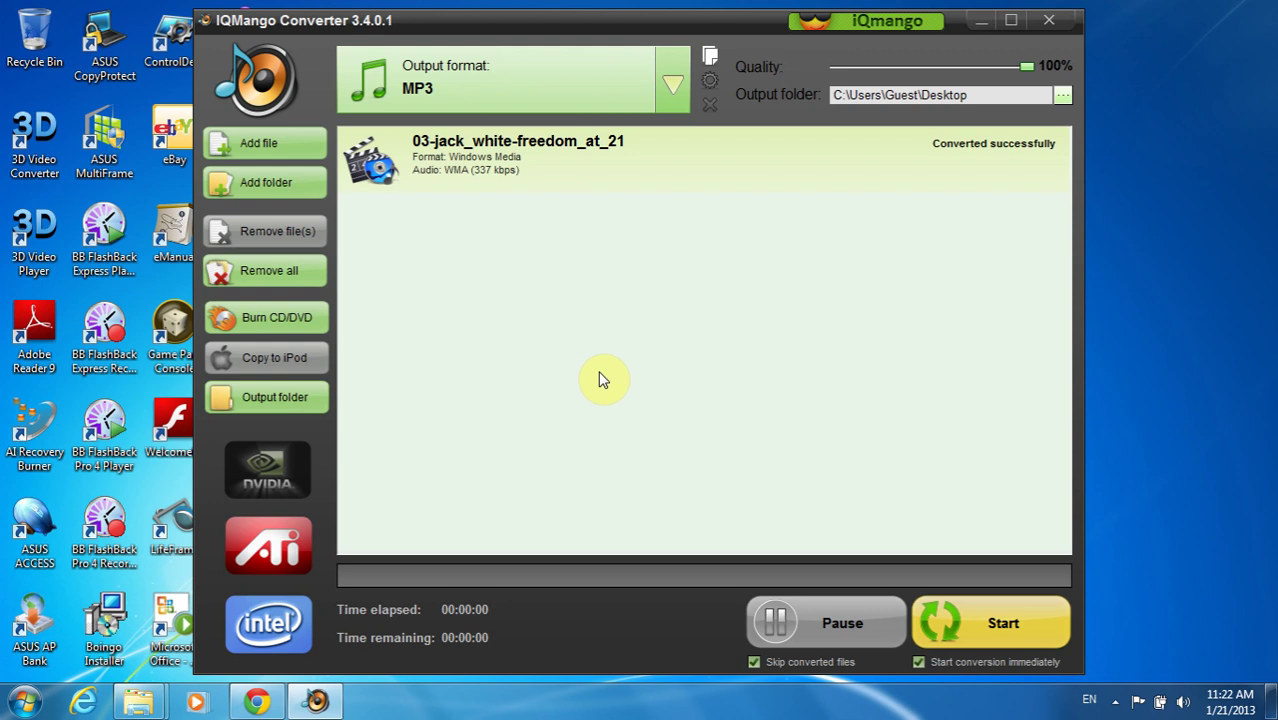
- Browse to Libraries > Music > My Music in the Add folder dialog, then cancel it
click(277, 184)
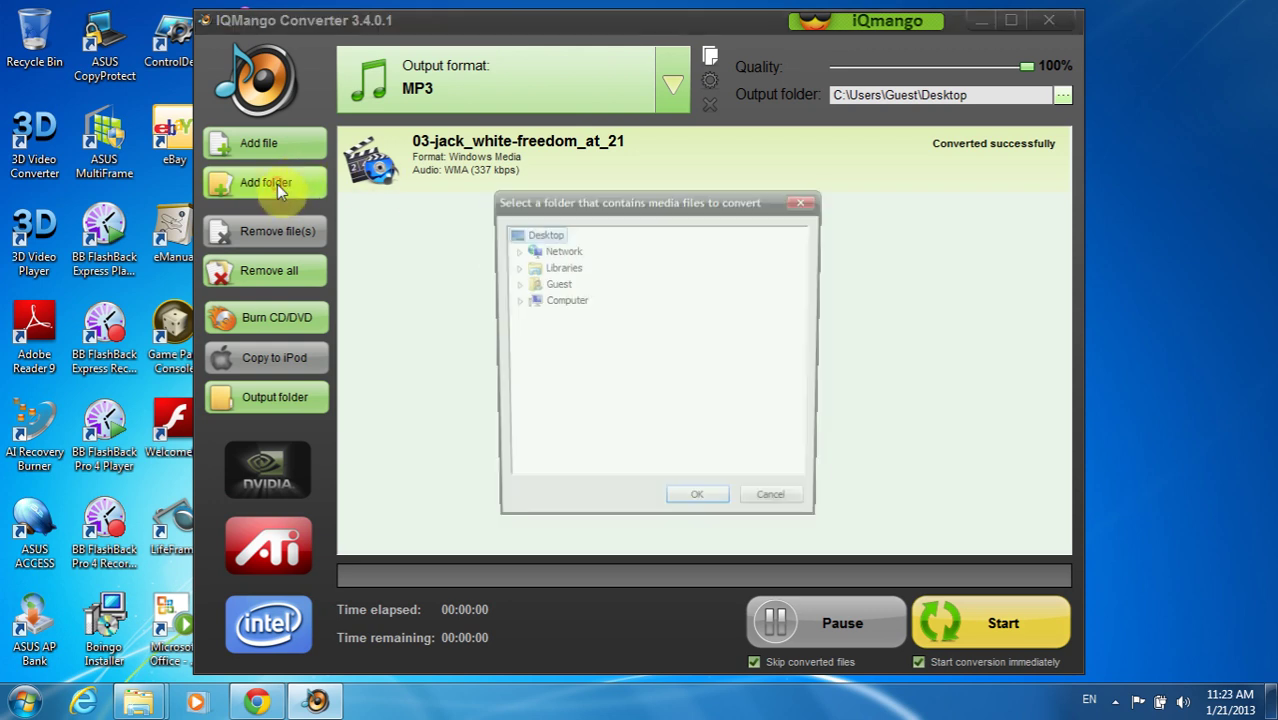
click(558, 266)
click(570, 284)
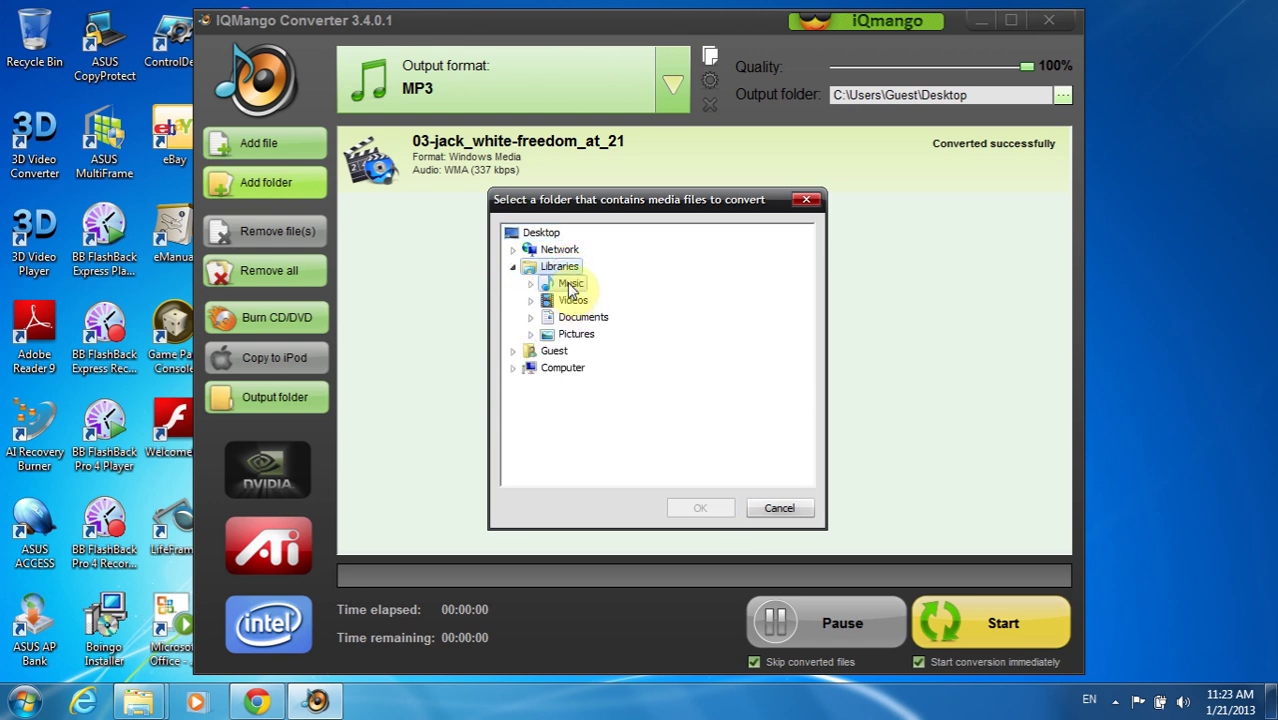
click(598, 302)
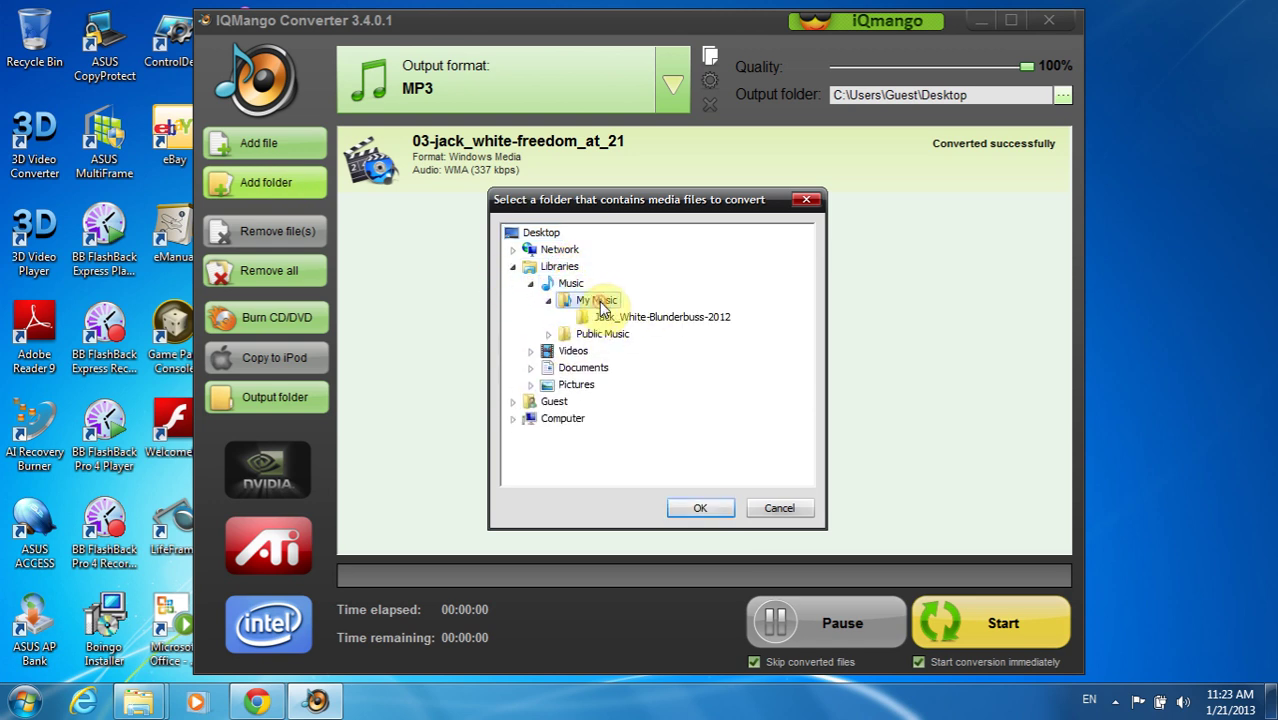
click(779, 508)
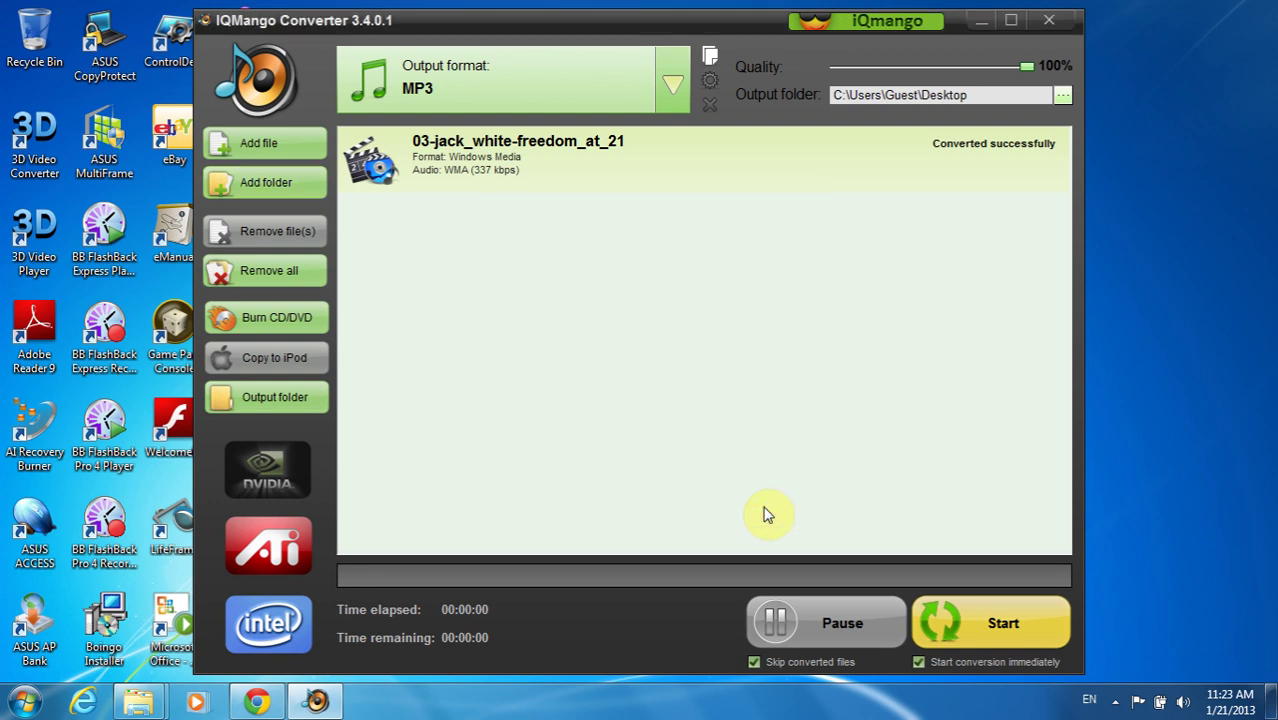
- Drag the Jack_White-Blunderbuss-2012 folder from the Music library into the conversion queue
mouse_move(140, 708)
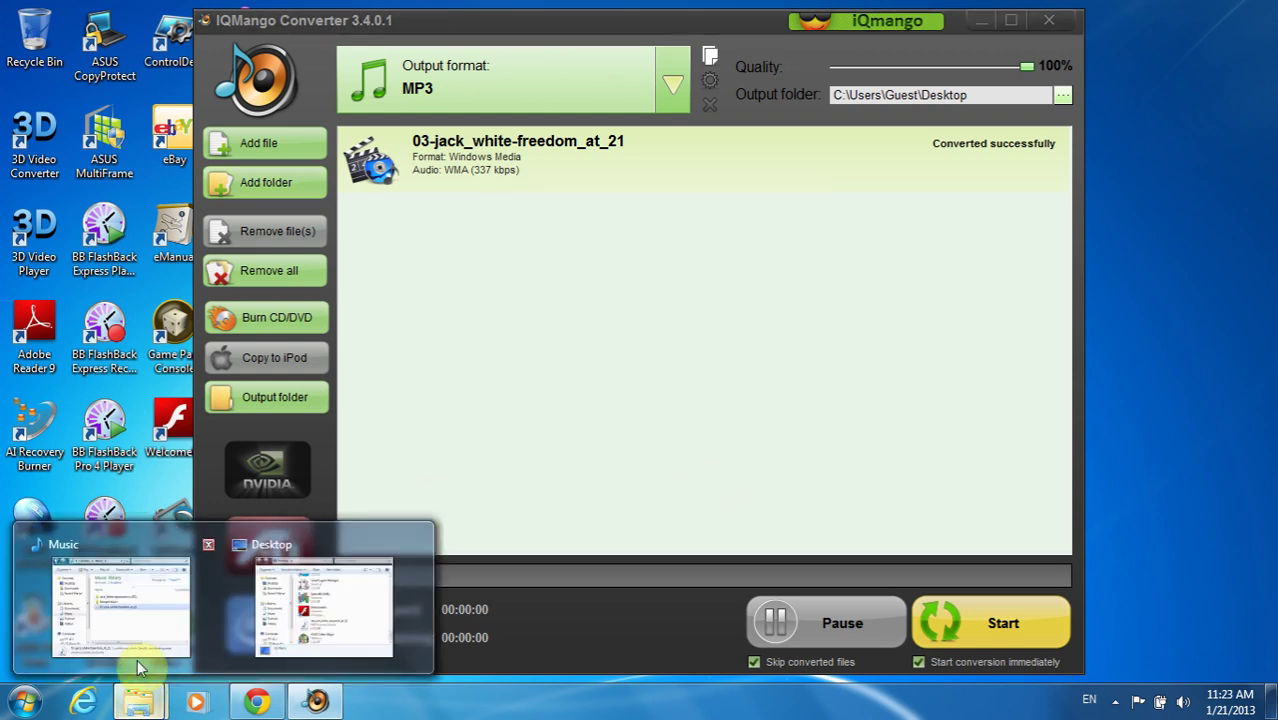
click(148, 605)
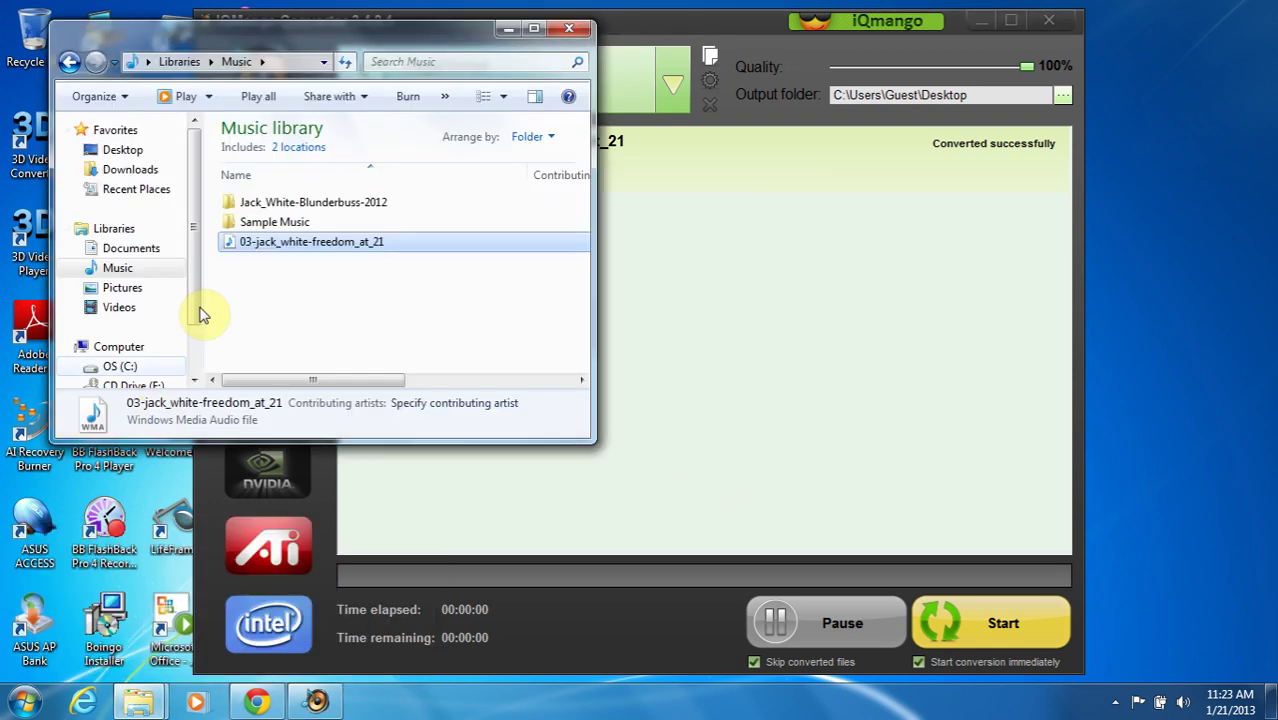
double_click(305, 202)
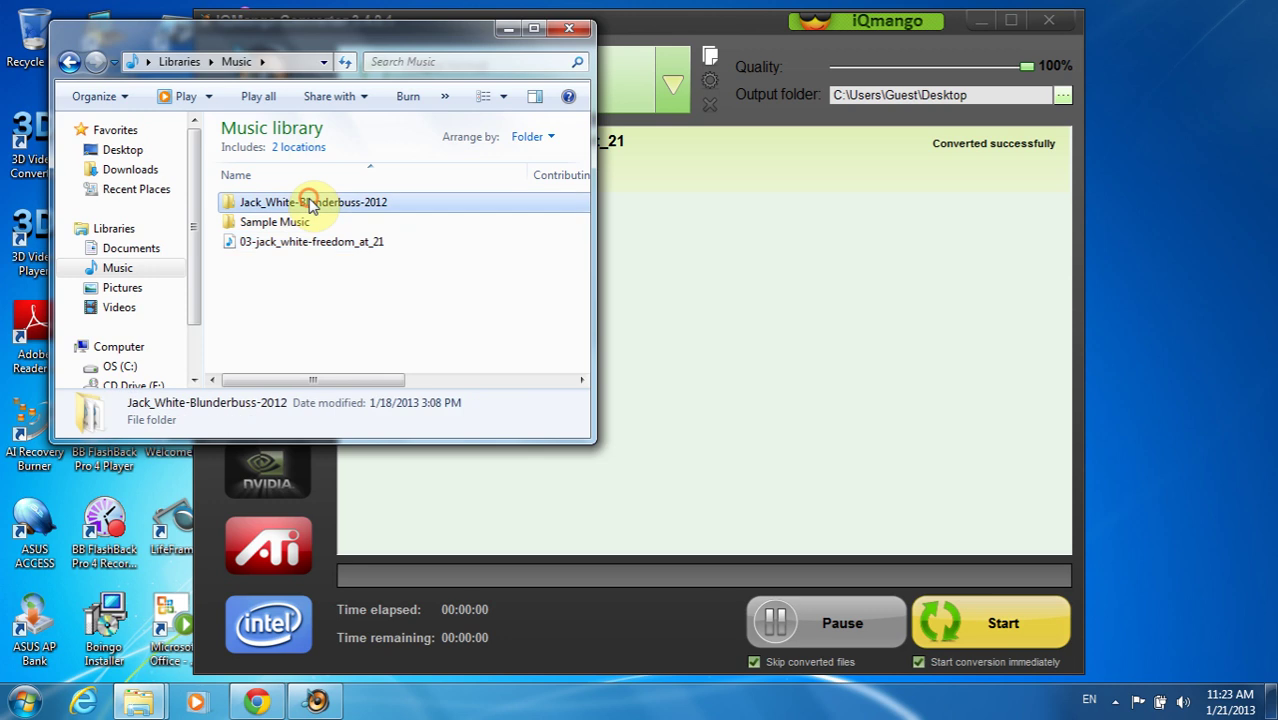
click(69, 61)
click(305, 205)
drag(305, 205, 742, 321)
- Minimize the Music library and scroll the file list until every Blunderbuss track shows converted to MP3
click(508, 28)
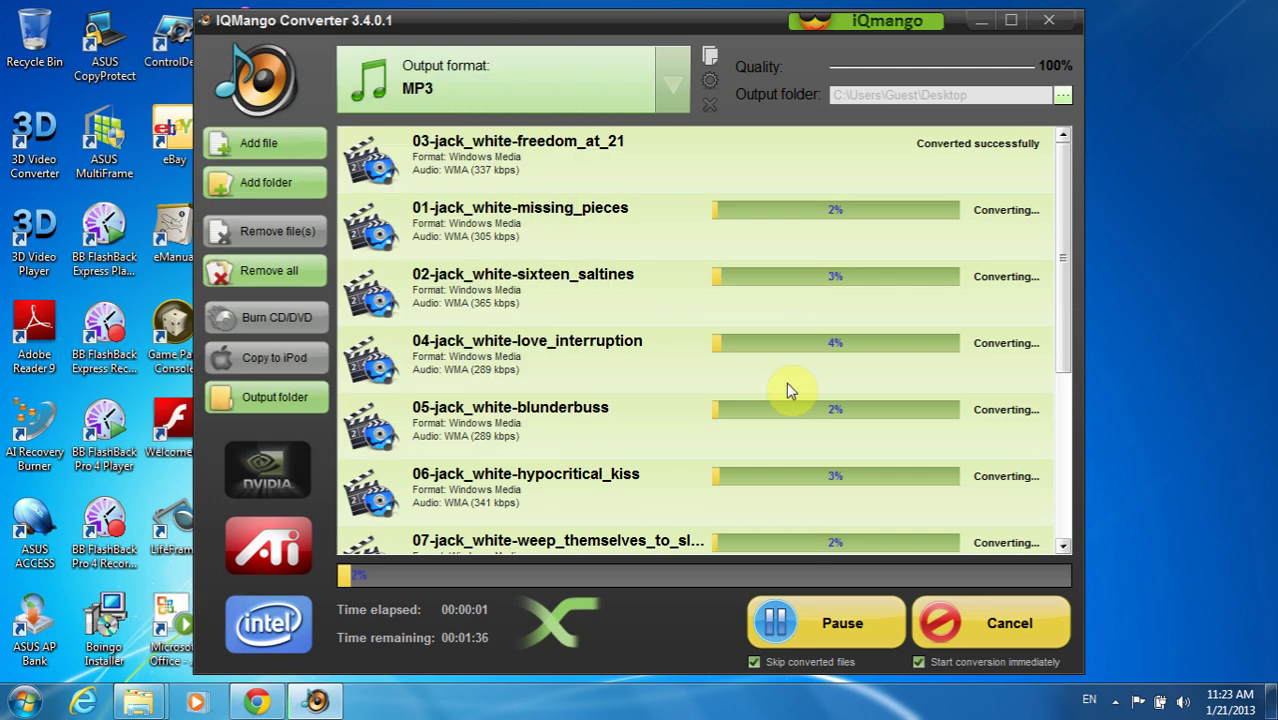
click(1060, 225)
drag(1060, 223, 1069, 268)
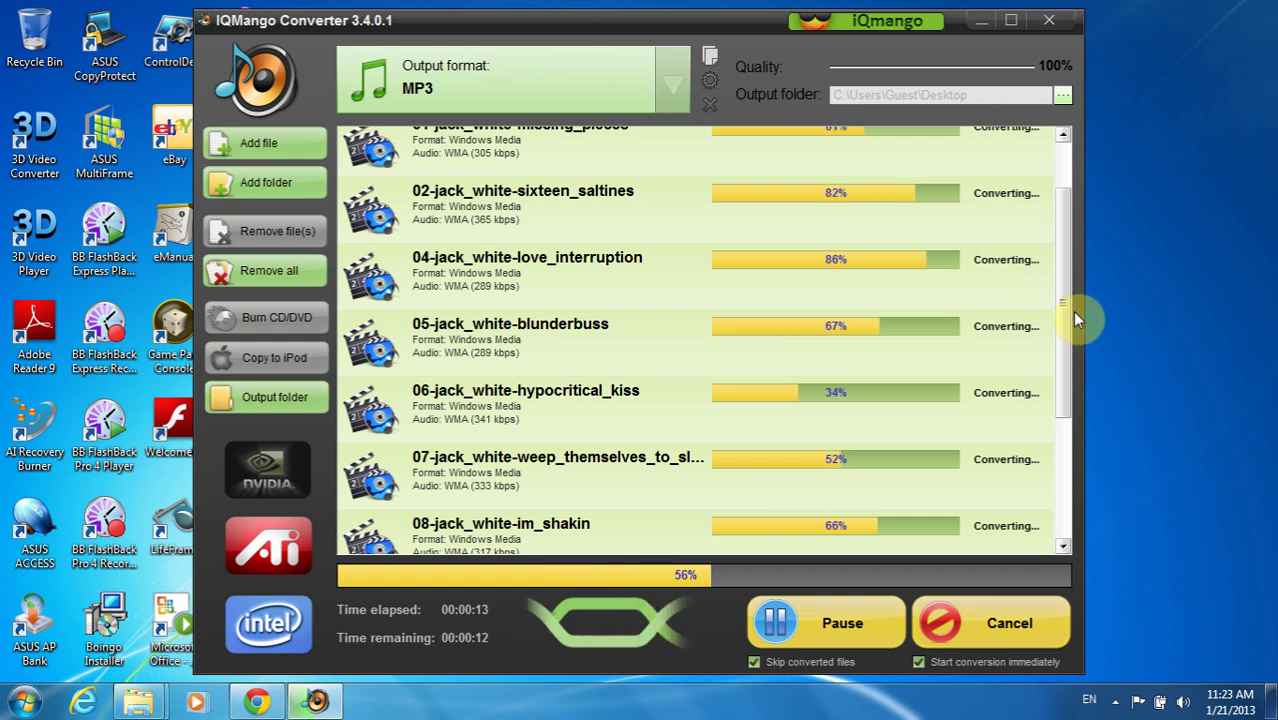
drag(1069, 312, 1065, 302)
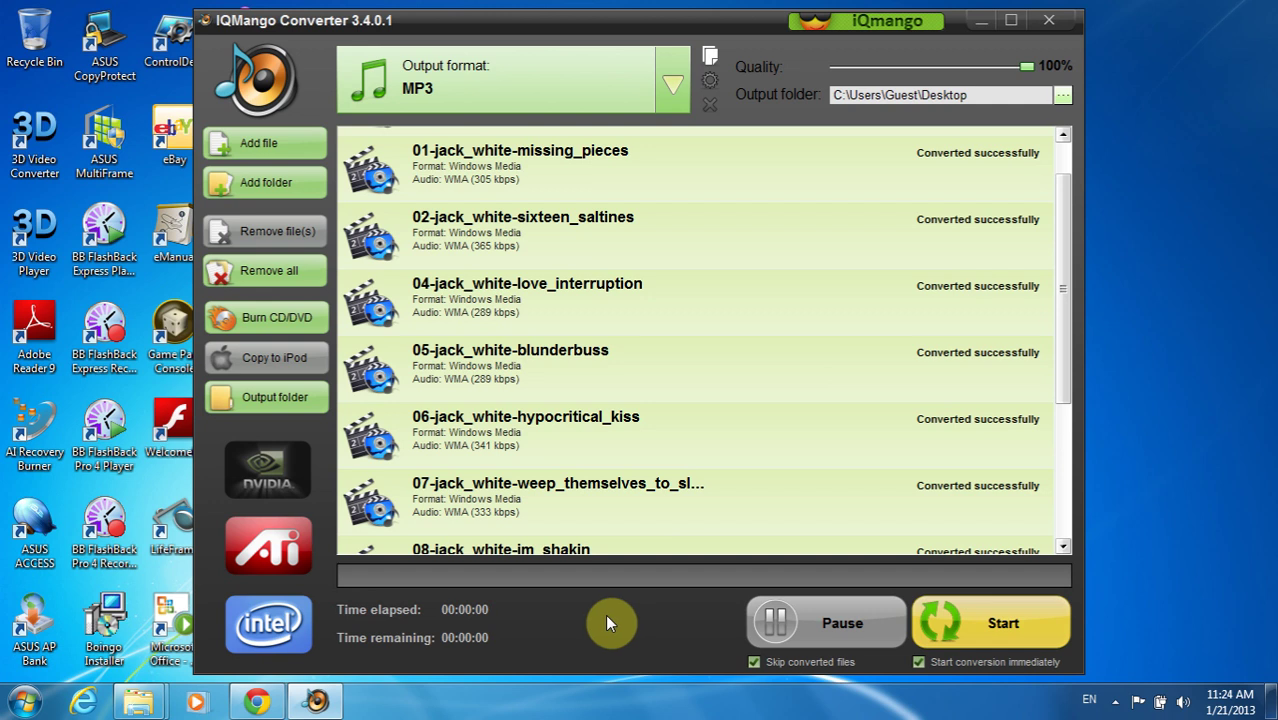
- Open the Desktop output folder and scroll through the converted Jack White MP3 files
click(278, 402)
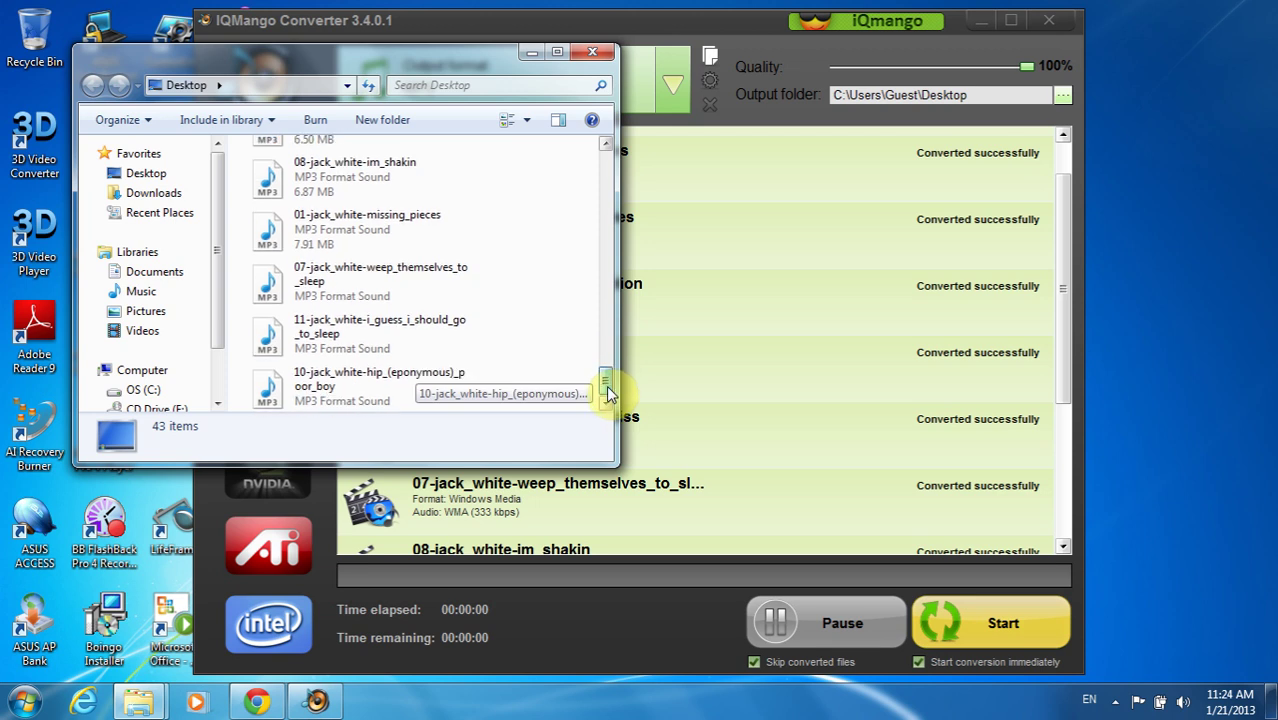
mouse_move(606, 385)
mouse_down()
mouse_move(608, 349)
mouse_move(613, 385)
mouse_up()
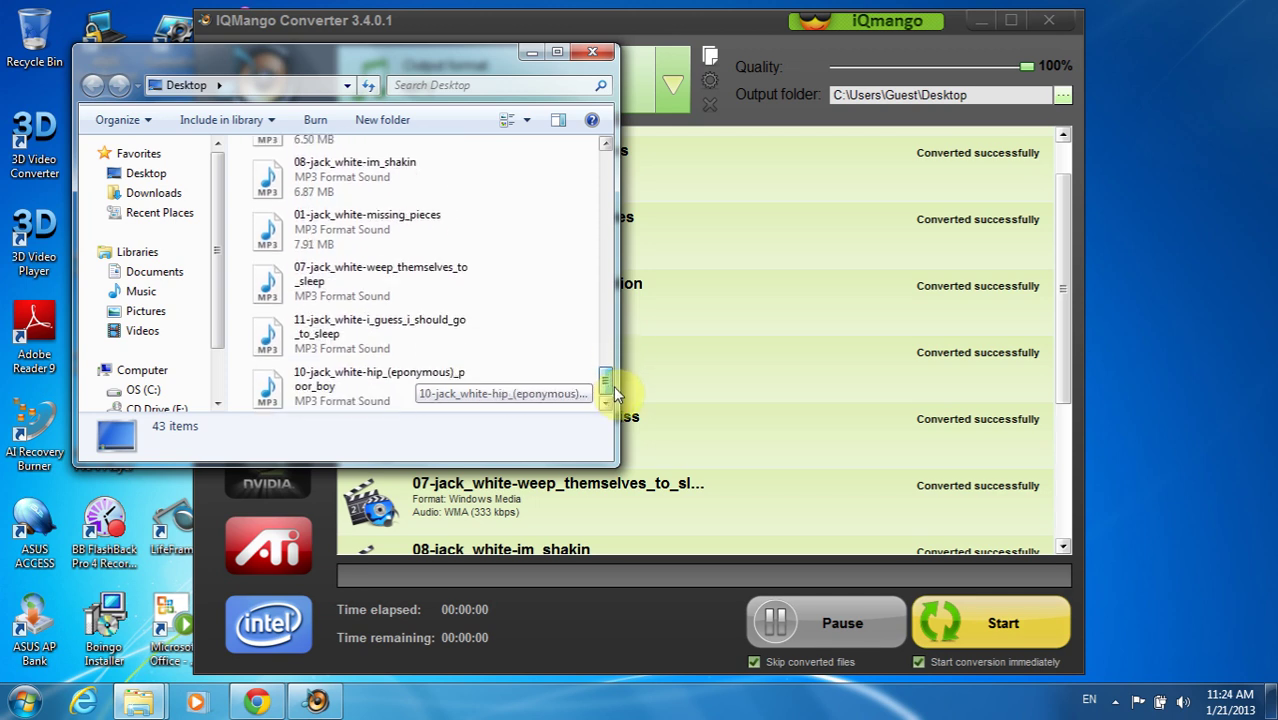